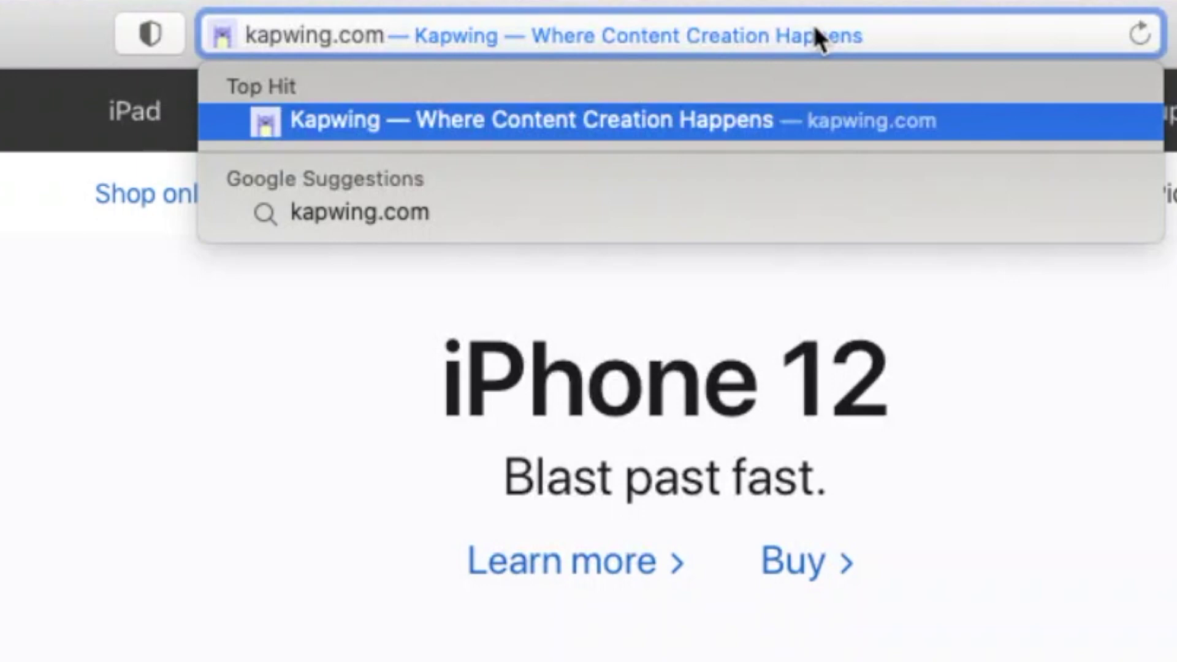
# Step: Load kapwing.com and sign in with a Google account
pyautogui.press('Return')
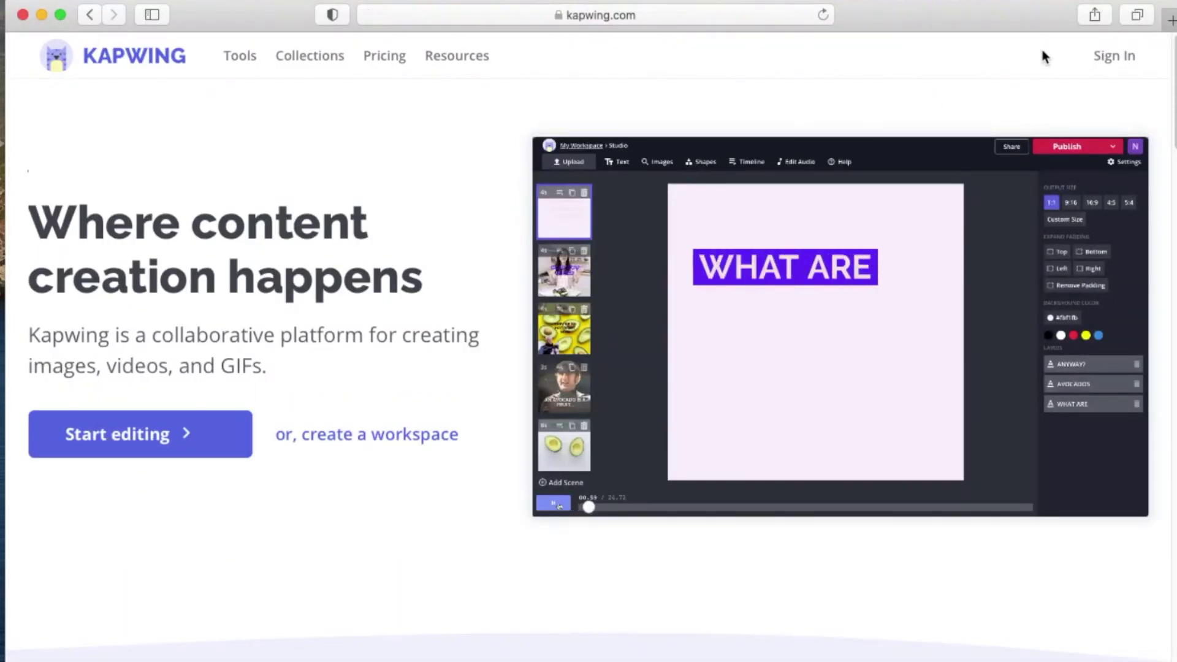
pyautogui.click(1114, 55)
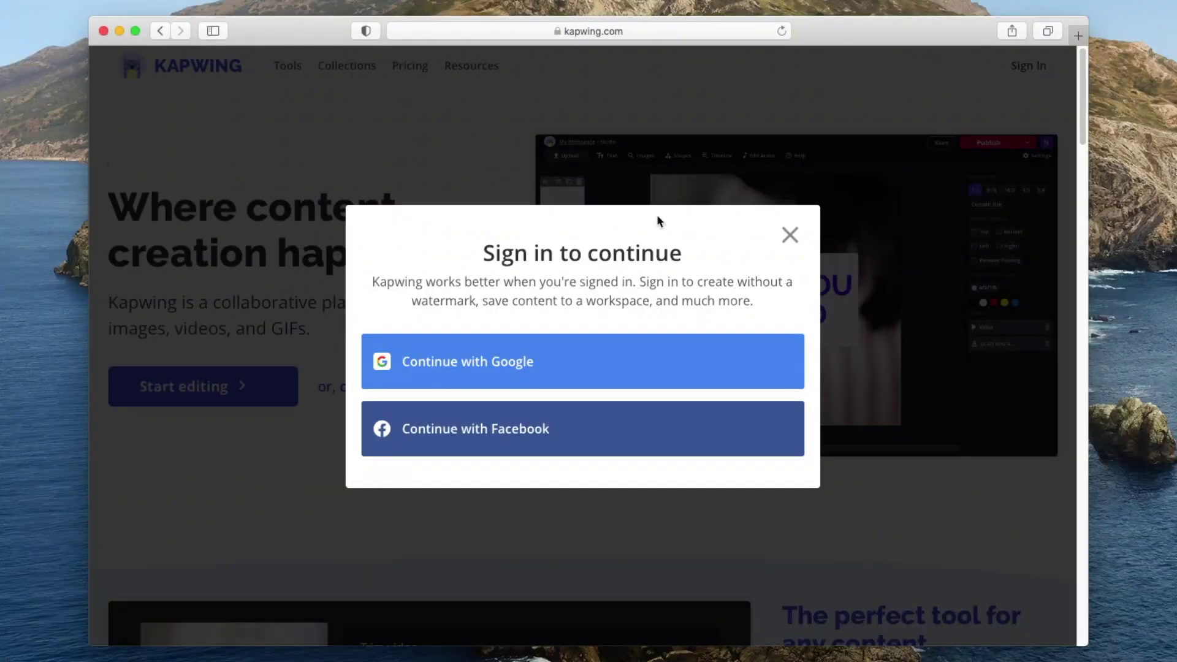
pyautogui.click(535, 414)
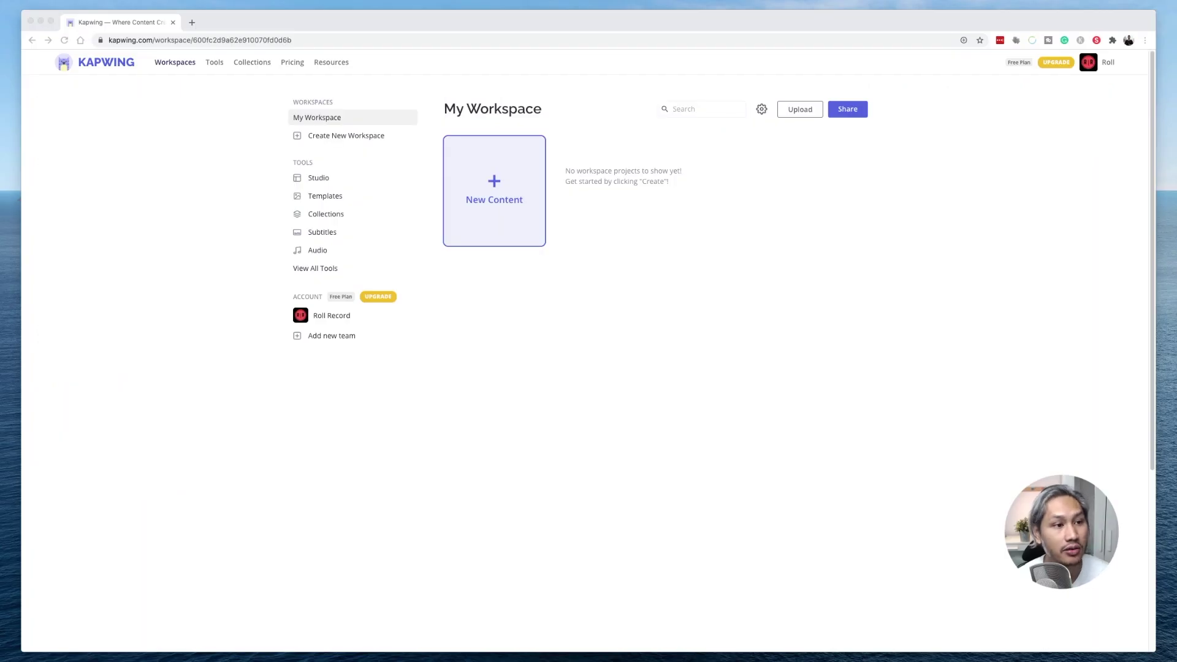
# Step: Open the Add Text to Video tool from the Kapwing tools list
pyautogui.click(216, 63)
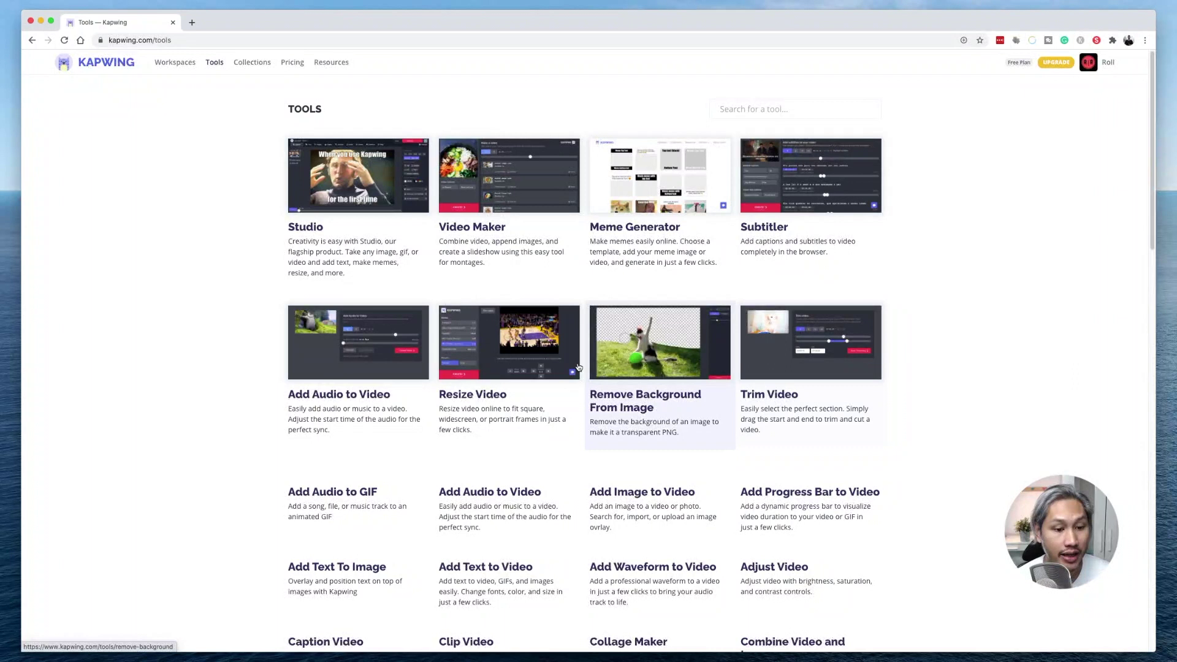
pyautogui.scroll(-1, 508, 369)
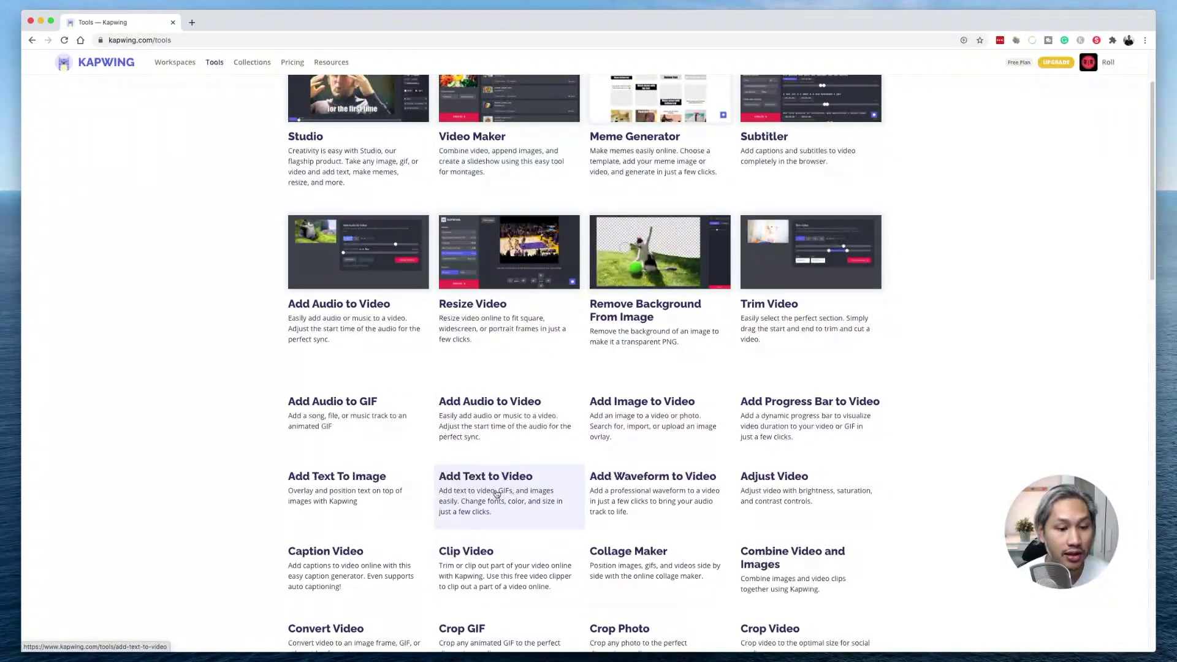
pyautogui.click(497, 494)
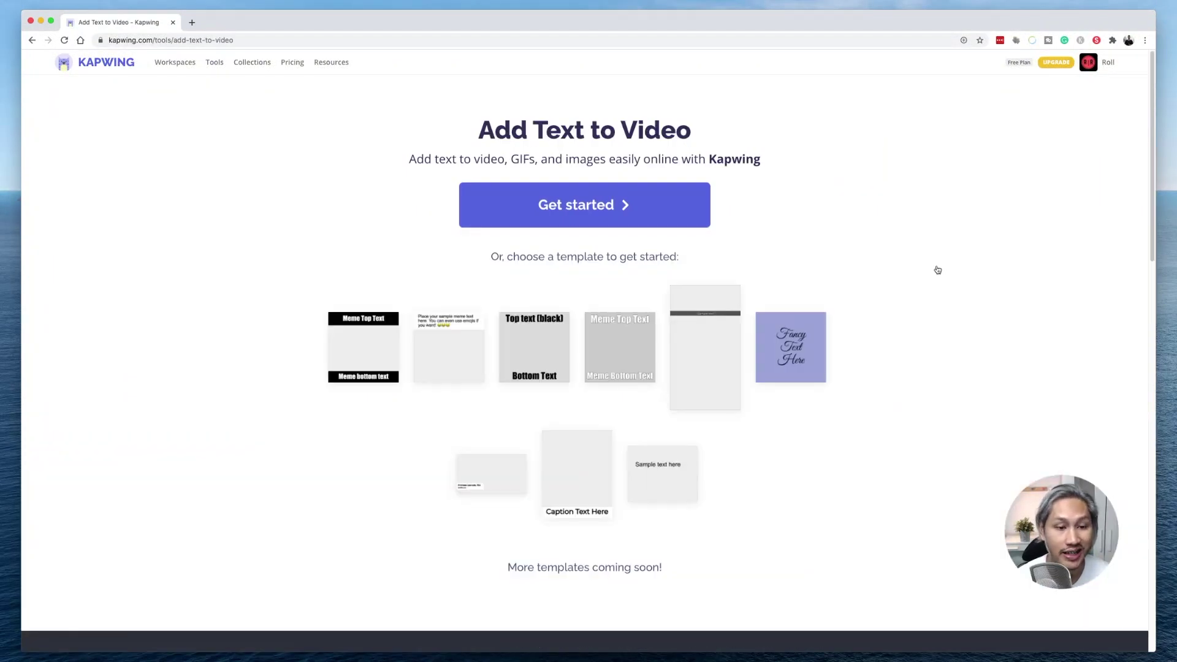
# Step: Launch the studio editor and upload VIDEO.mp4 onto the canvas
pyautogui.click(617, 218)
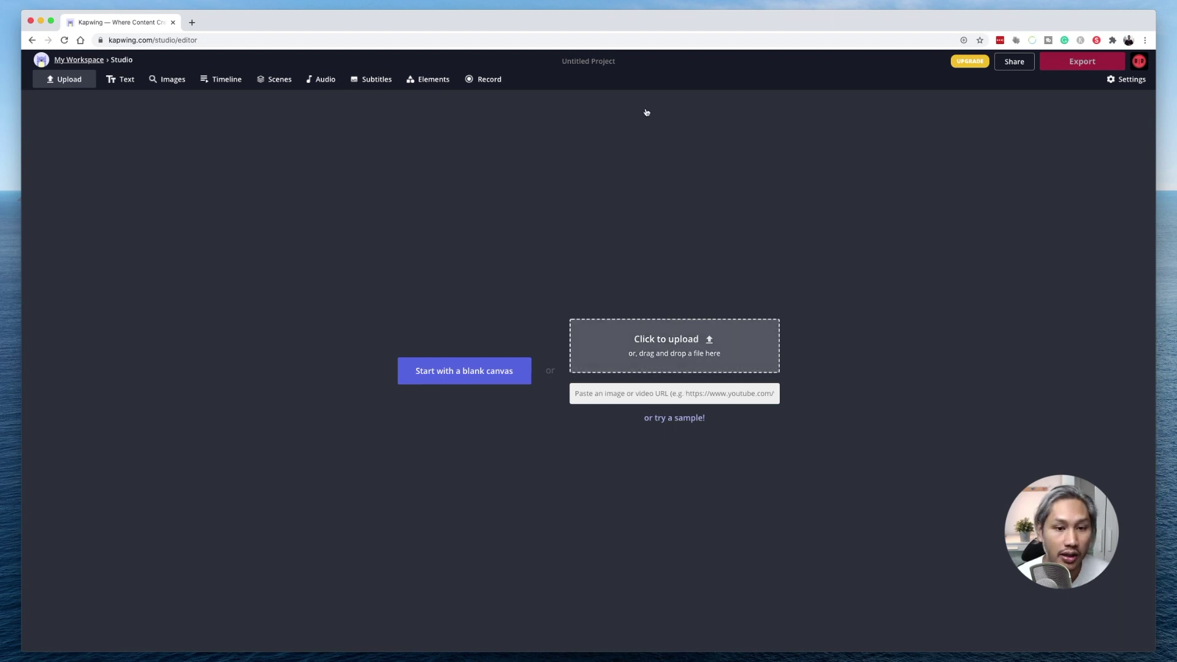
pyautogui.click(517, 86)
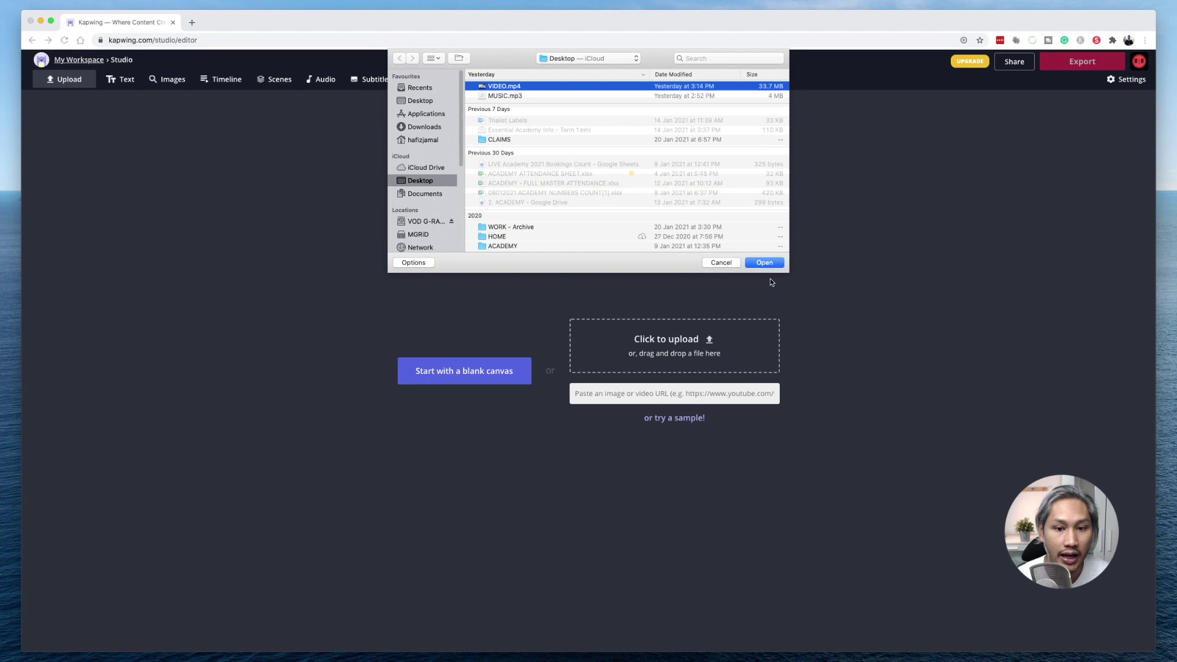
pyautogui.click(776, 263)
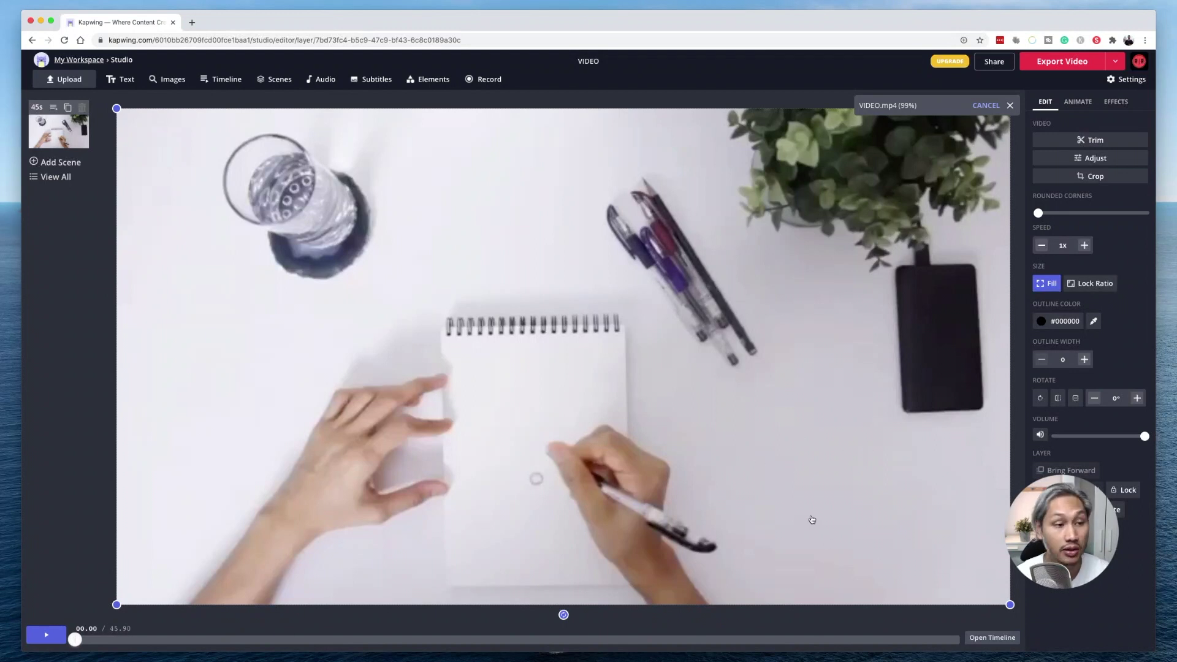
# Step: Add a lower-right text layer reading 'Follow me' / 'on Instagram' on two lines
pyautogui.click(121, 79)
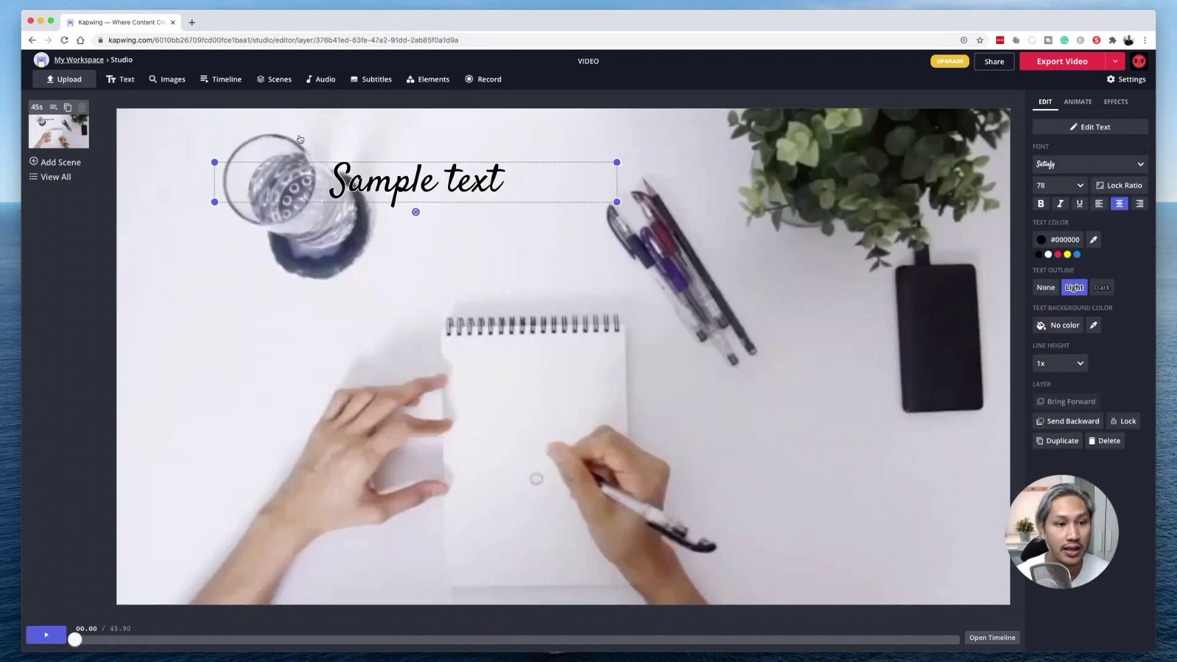
pyautogui.moveTo(463, 179); pyautogui.dragTo(863, 480)
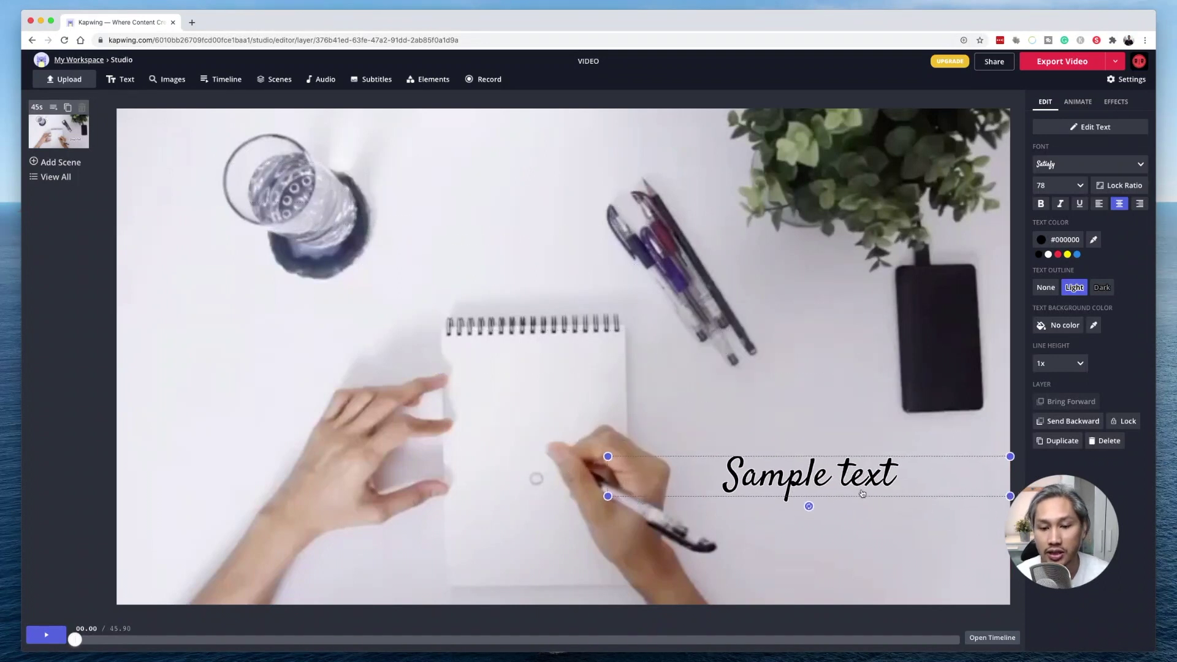
pyautogui.click(1097, 128)
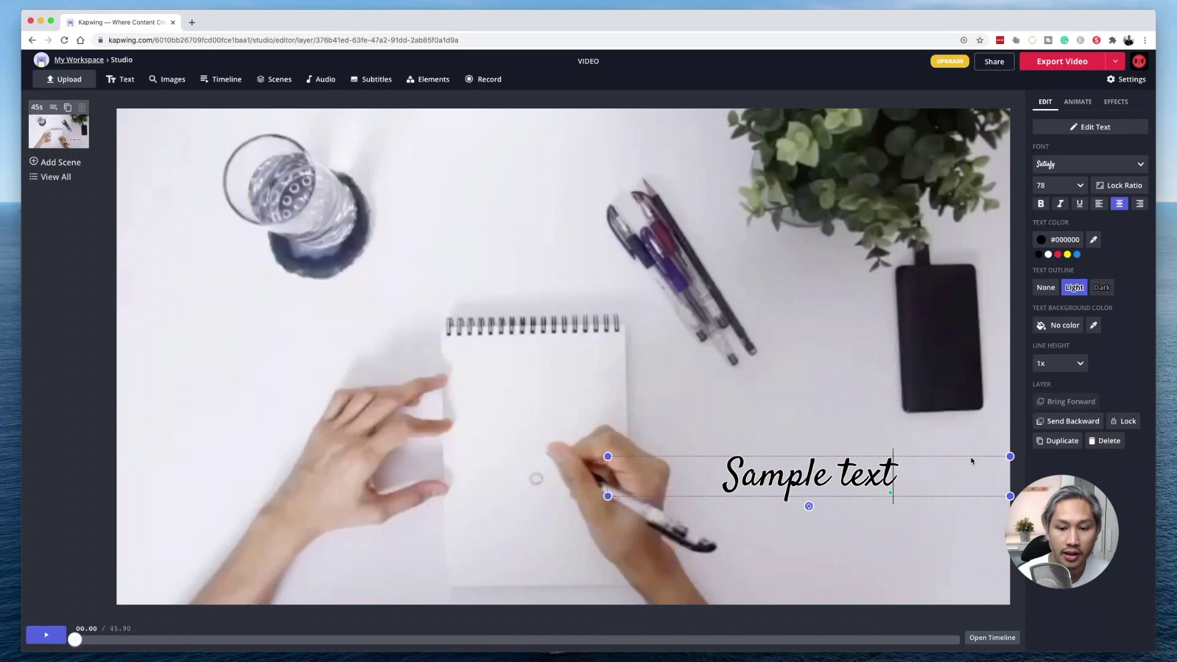
pyautogui.press('BackSpace')
pyautogui.press('BackSpace')
pyautogui.press('BackSpace')
pyautogui.press('BackSpace')
pyautogui.press('BackSpace')
pyautogui.press('BackSpace')
pyautogui.press('BackSpace')
pyautogui.press('BackSpace')
pyautogui.press('BackSpace')
pyautogui.press('BackSpace')
pyautogui.press('BackSpace')
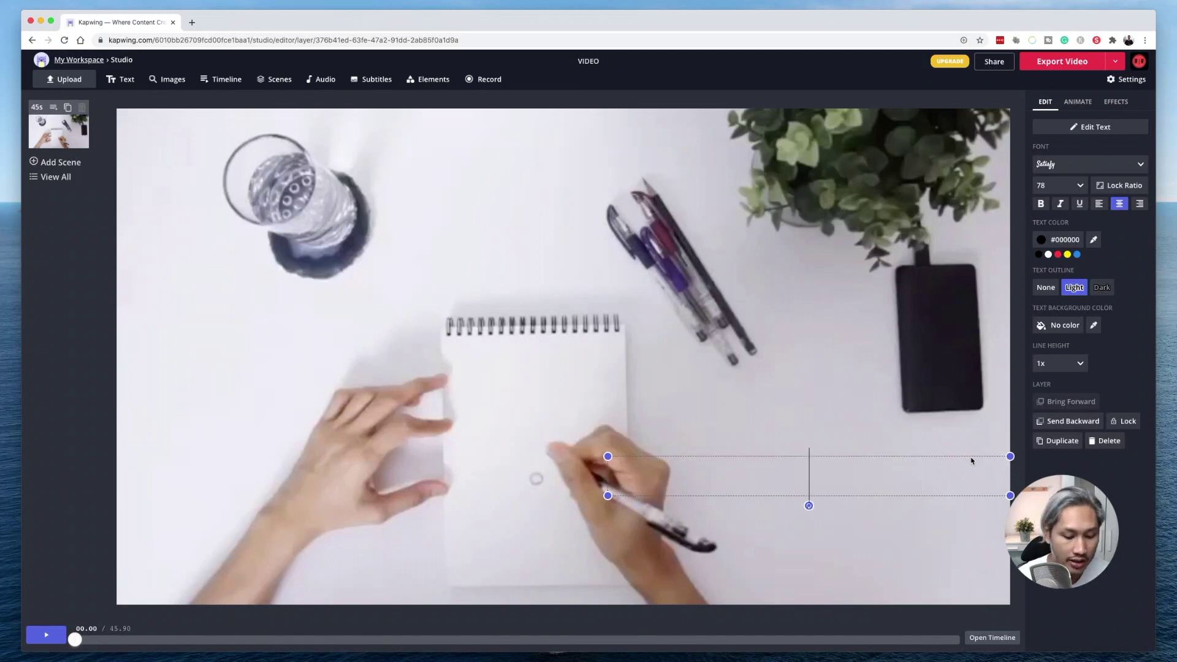
pyautogui.write('Follow me')
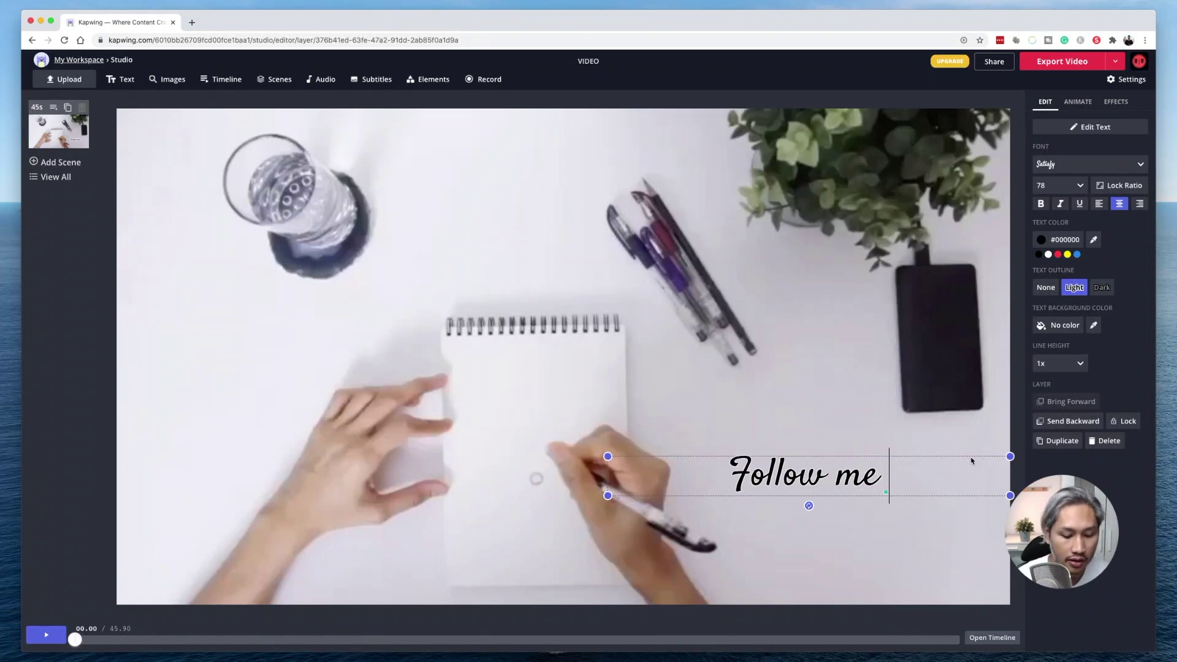
pyautogui.write(' on Ins')
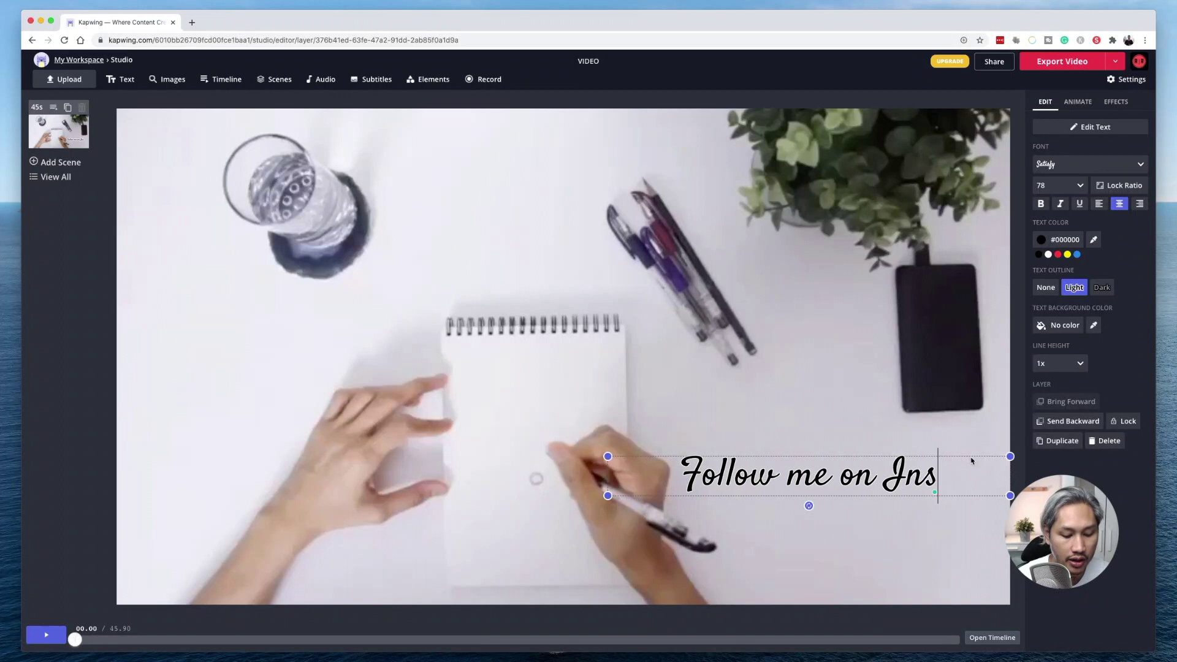
pyautogui.write('tagram')
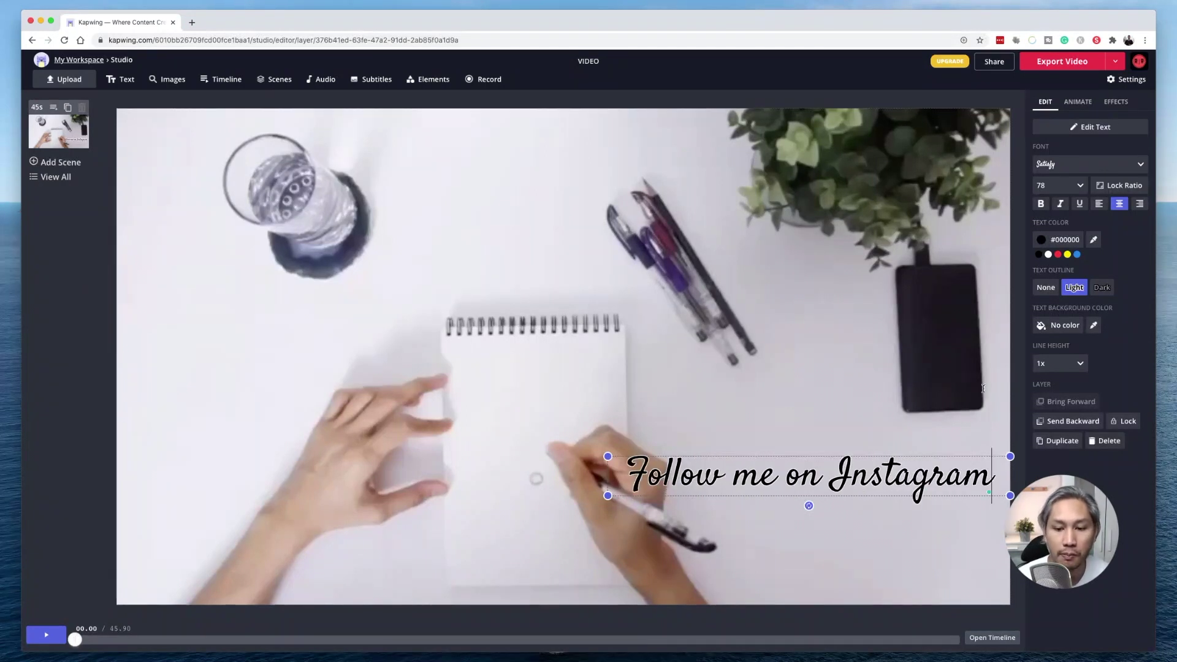
pyautogui.hotkey('alt', 'Left')
pyautogui.hotkey('alt', 'Left')
pyautogui.press('Return')
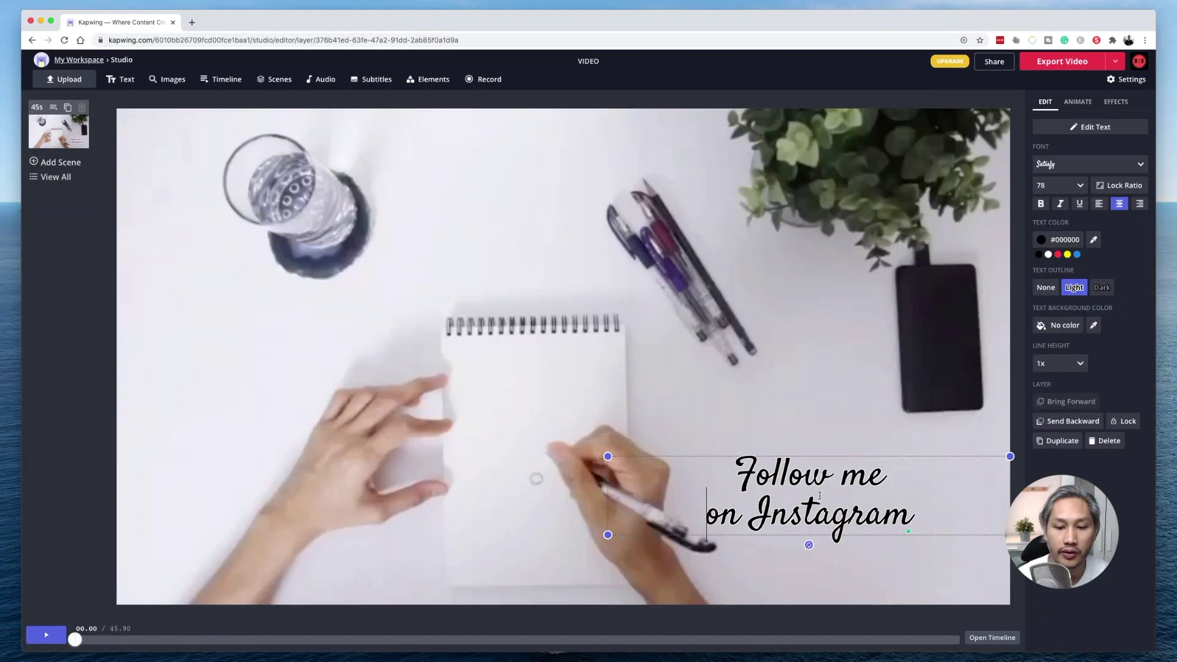
pyautogui.moveTo(858, 475); pyautogui.dragTo(879, 463)
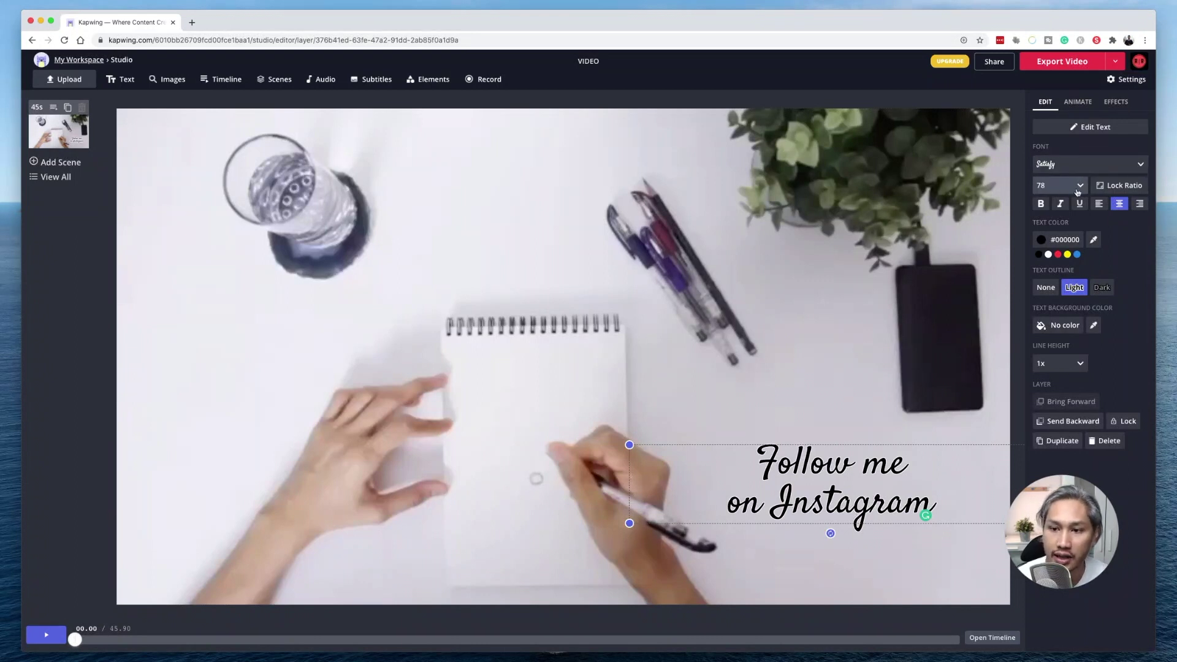
# Step: Set the caption text colour to pink #EF9A9A from the full palette
pyautogui.click(1041, 206)
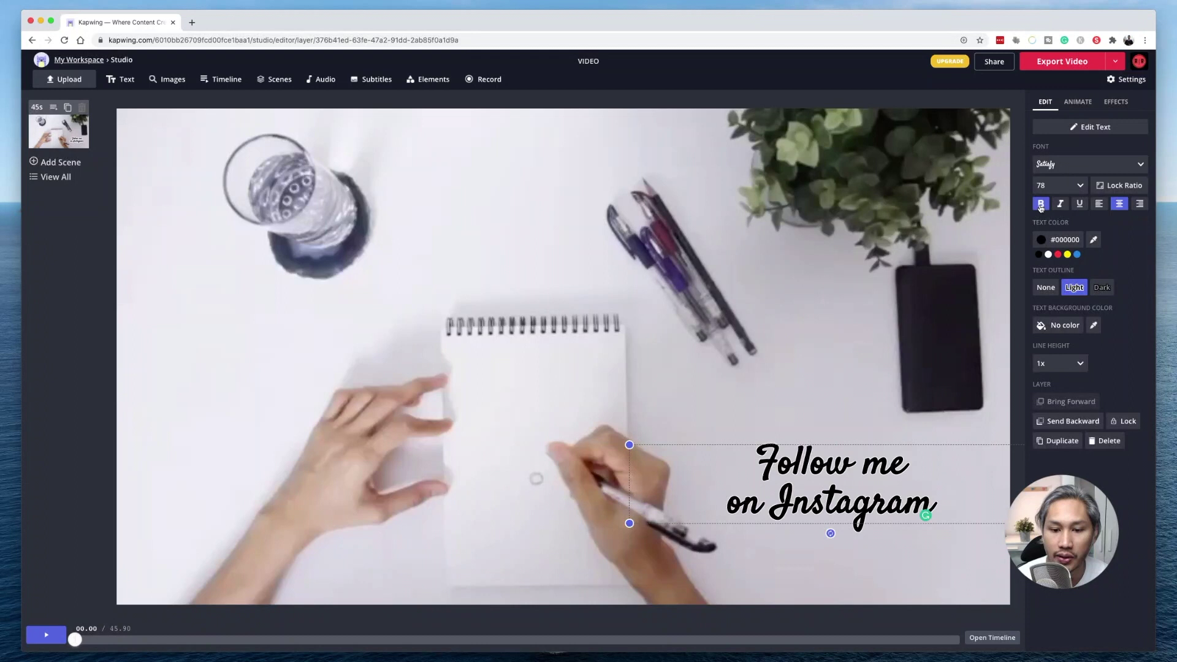
pyautogui.click(1059, 255)
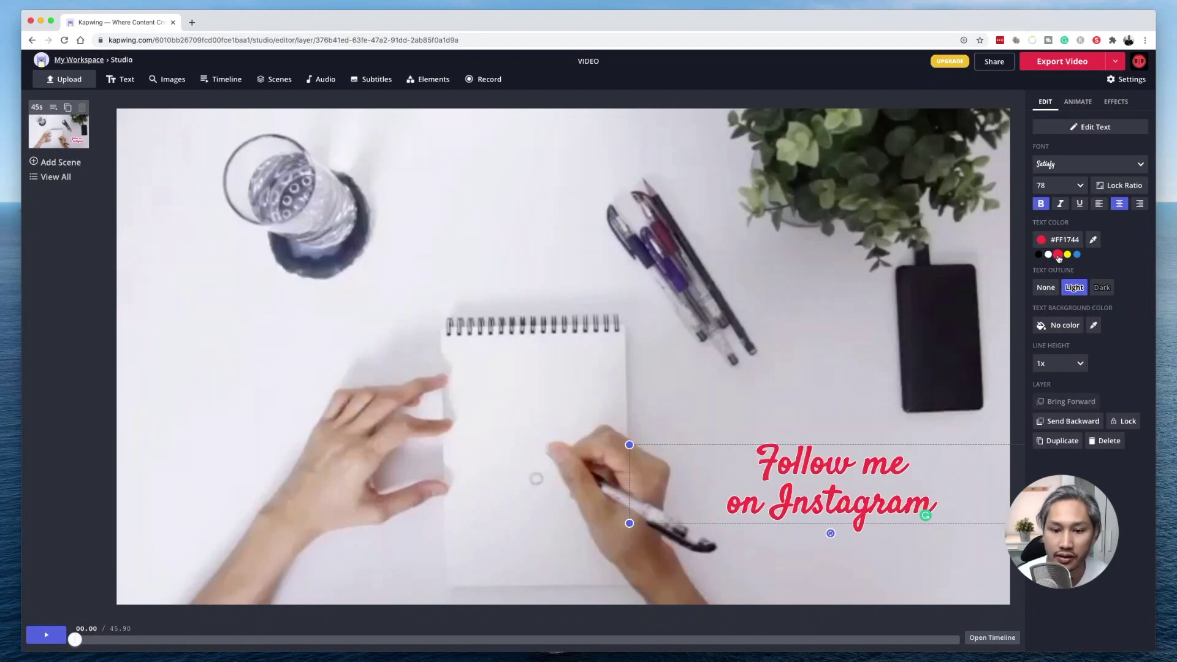
pyautogui.click(1067, 255)
pyautogui.click(1077, 255)
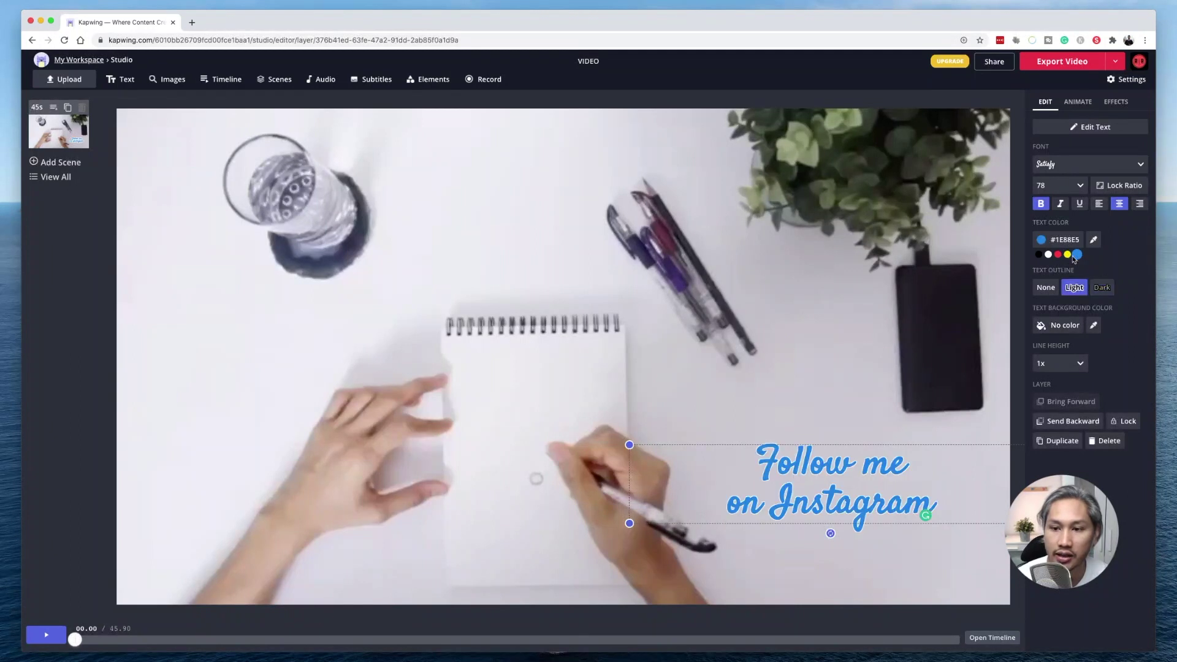
pyautogui.click(1068, 254)
pyautogui.click(1059, 255)
pyautogui.click(1048, 254)
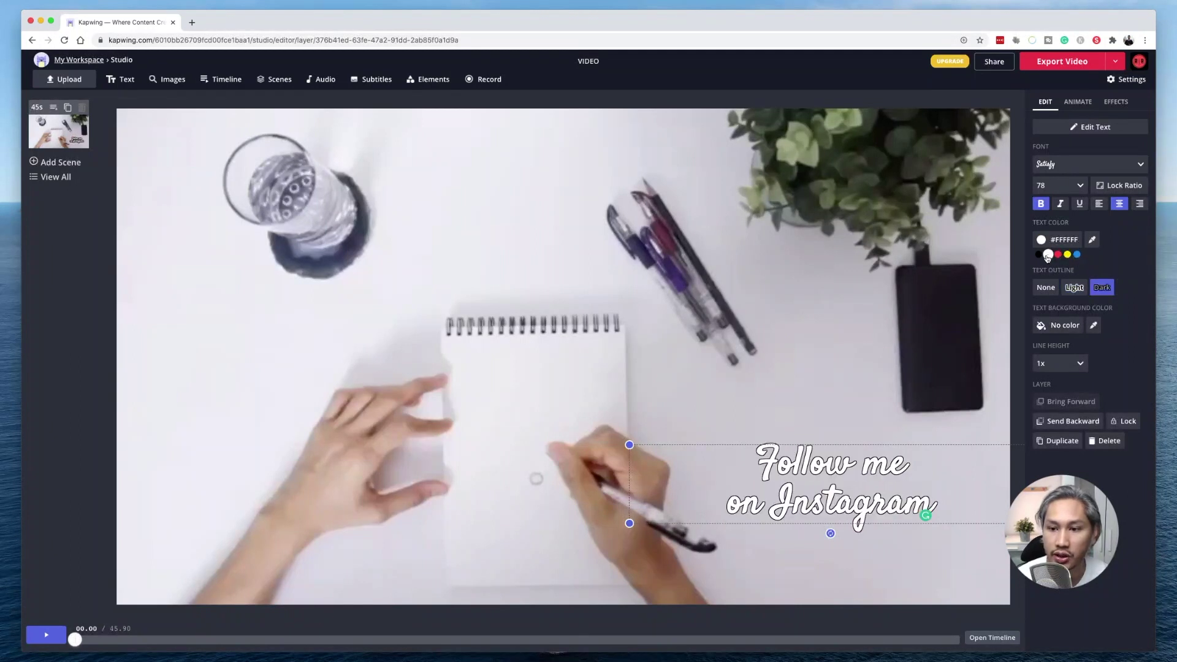
pyautogui.click(1091, 242)
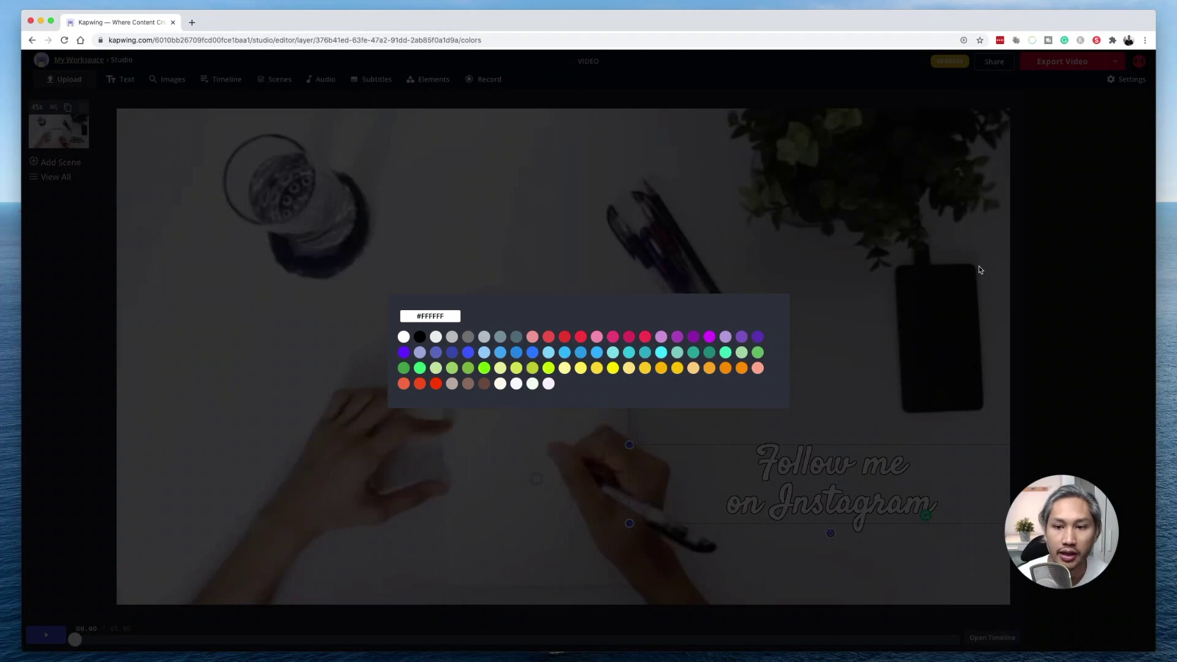
pyautogui.click(419, 337)
pyautogui.click(532, 337)
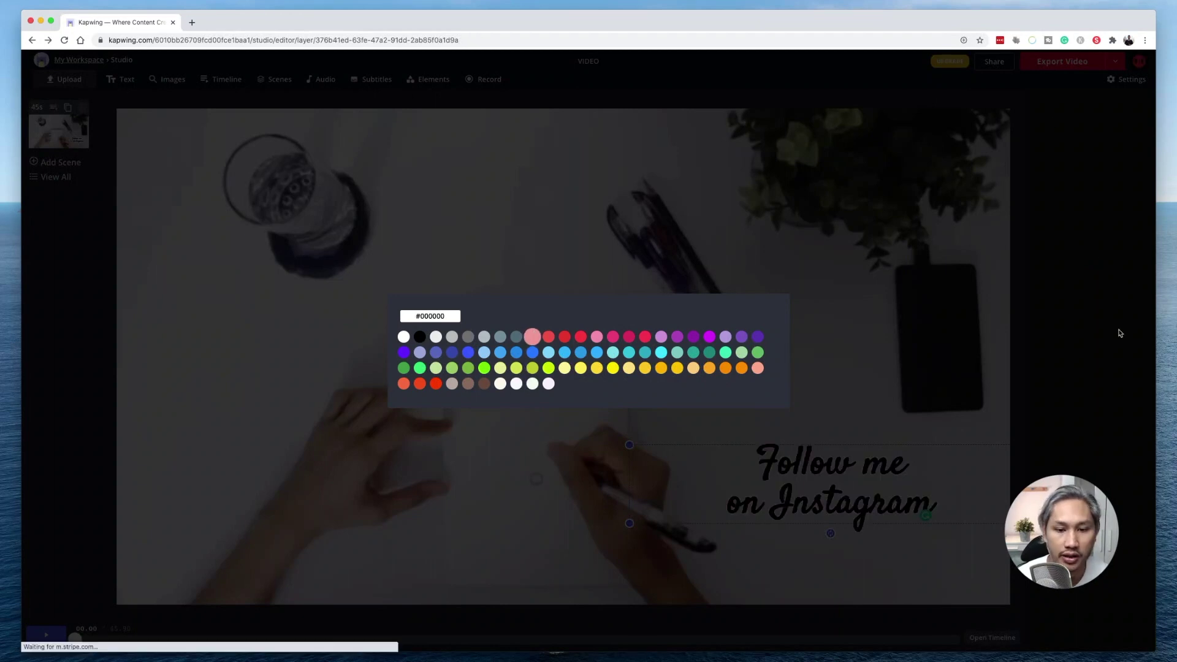
pyautogui.click(1120, 331)
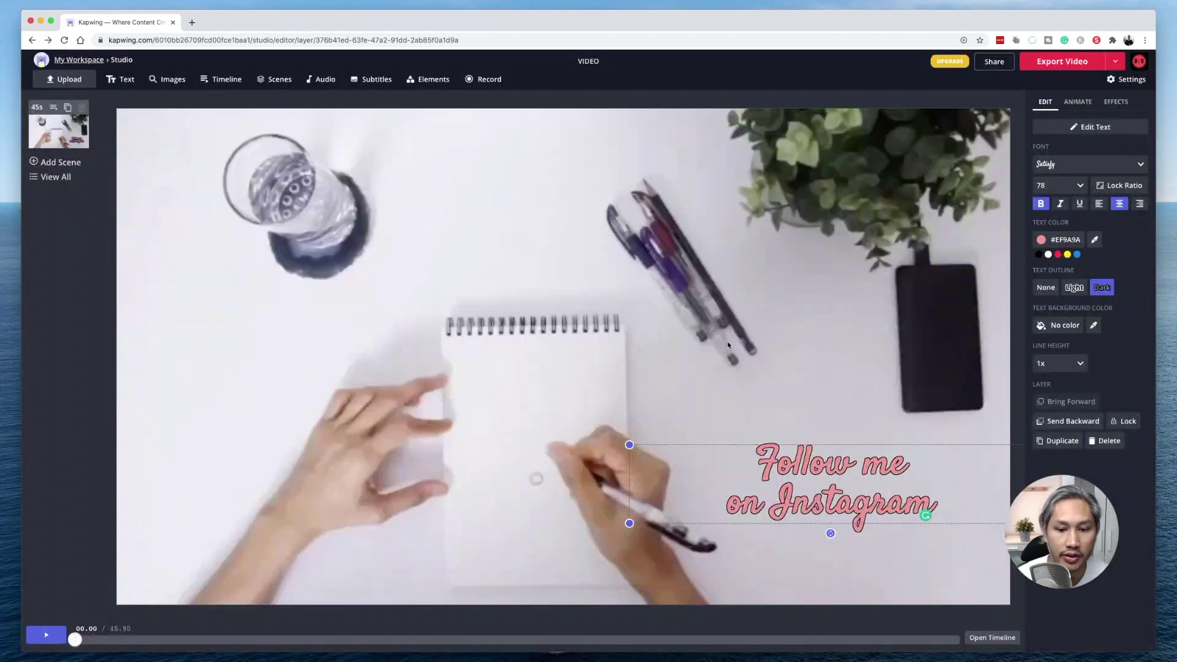
# Step: Turn off bold and give the caption a Light text outline
pyautogui.click(1098, 288)
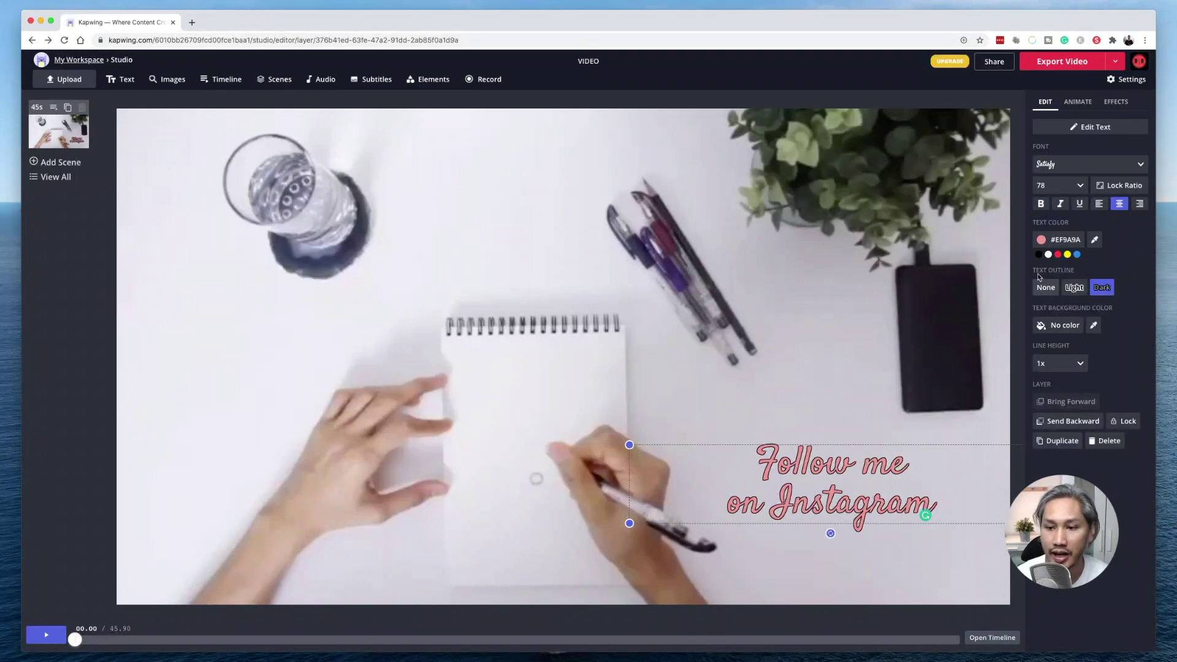
pyautogui.click(1074, 287)
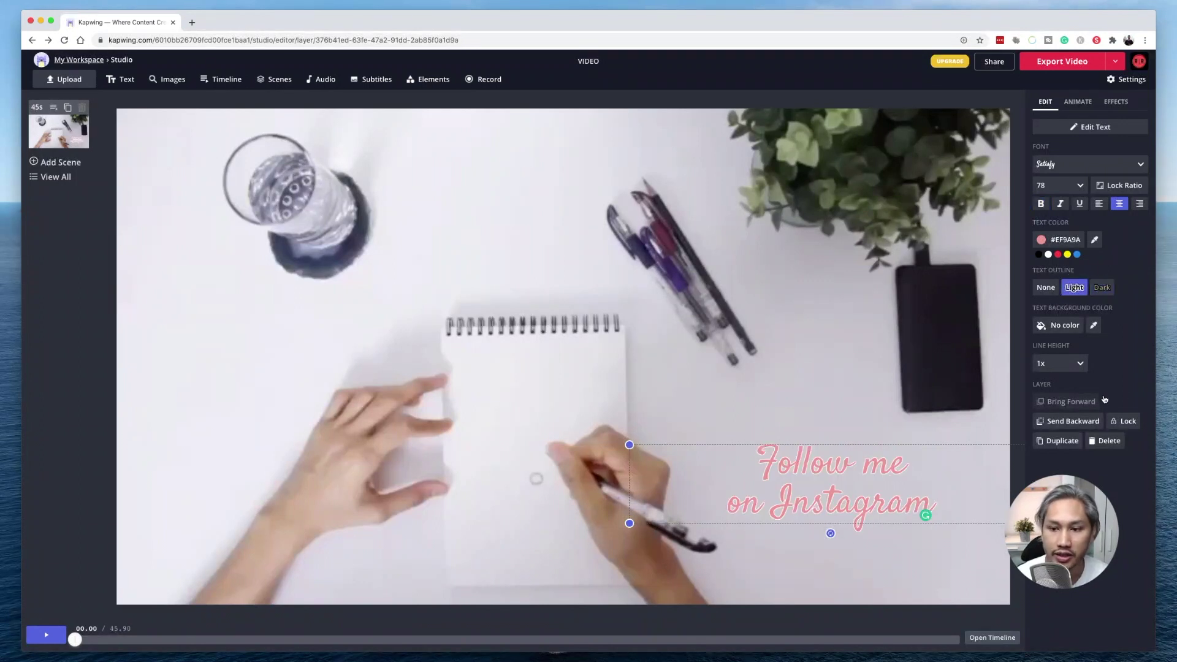
pyautogui.click(1046, 287)
pyautogui.click(1073, 289)
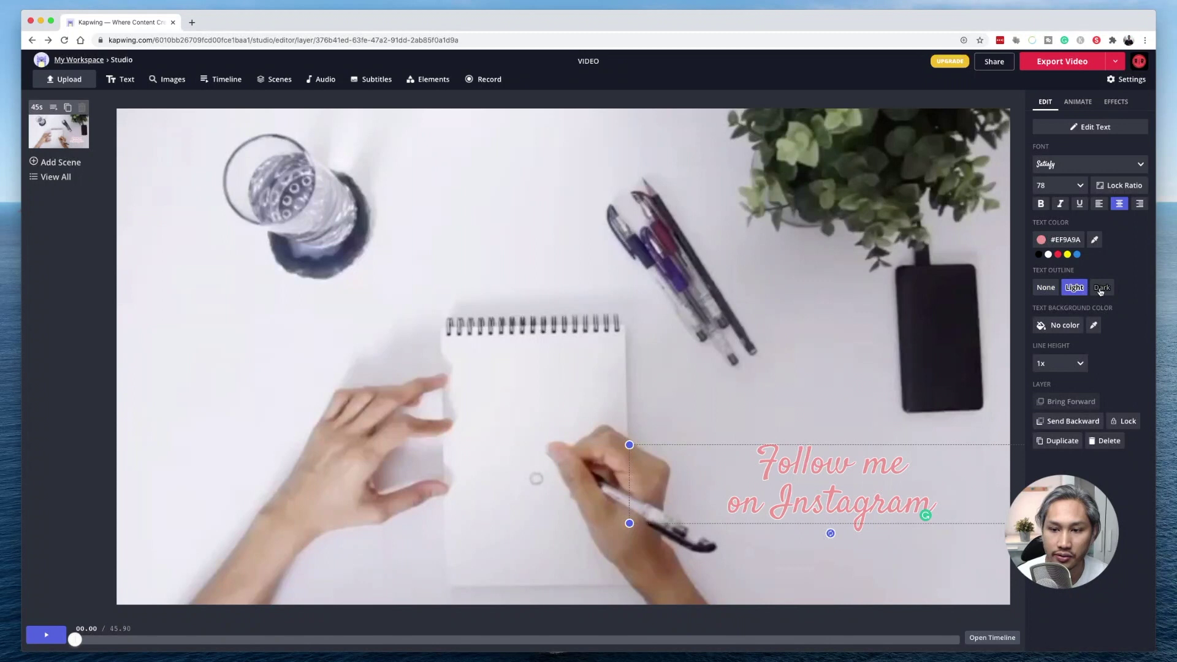
pyautogui.click(1046, 287)
pyautogui.click(1074, 288)
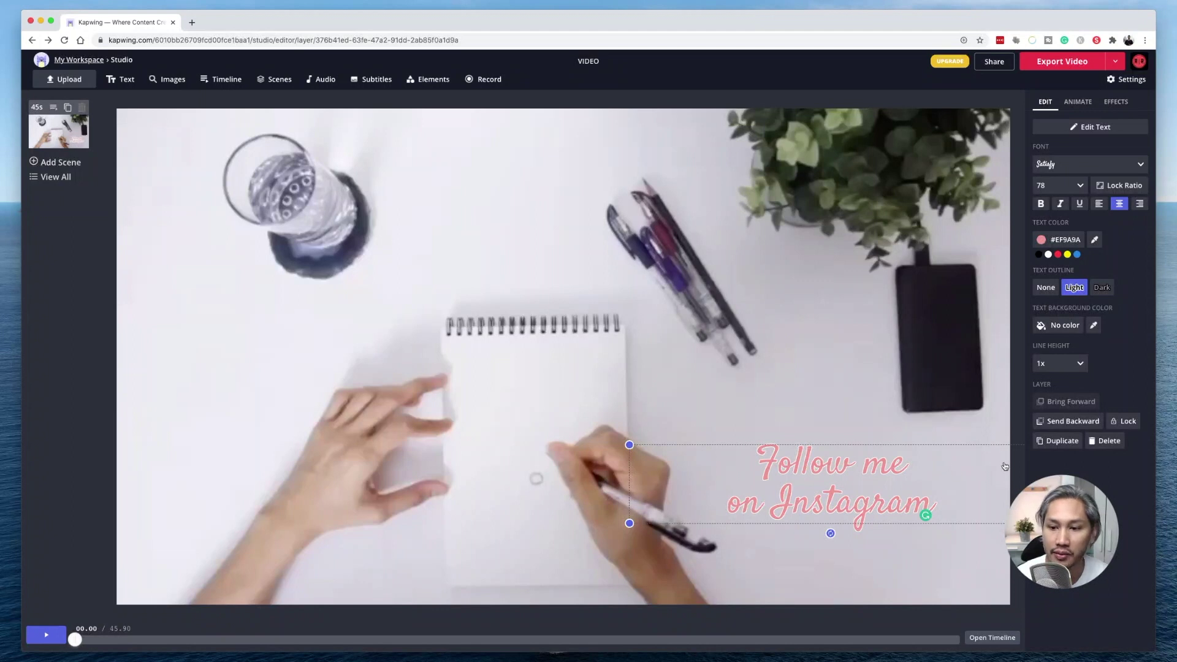
pyautogui.click(1061, 325)
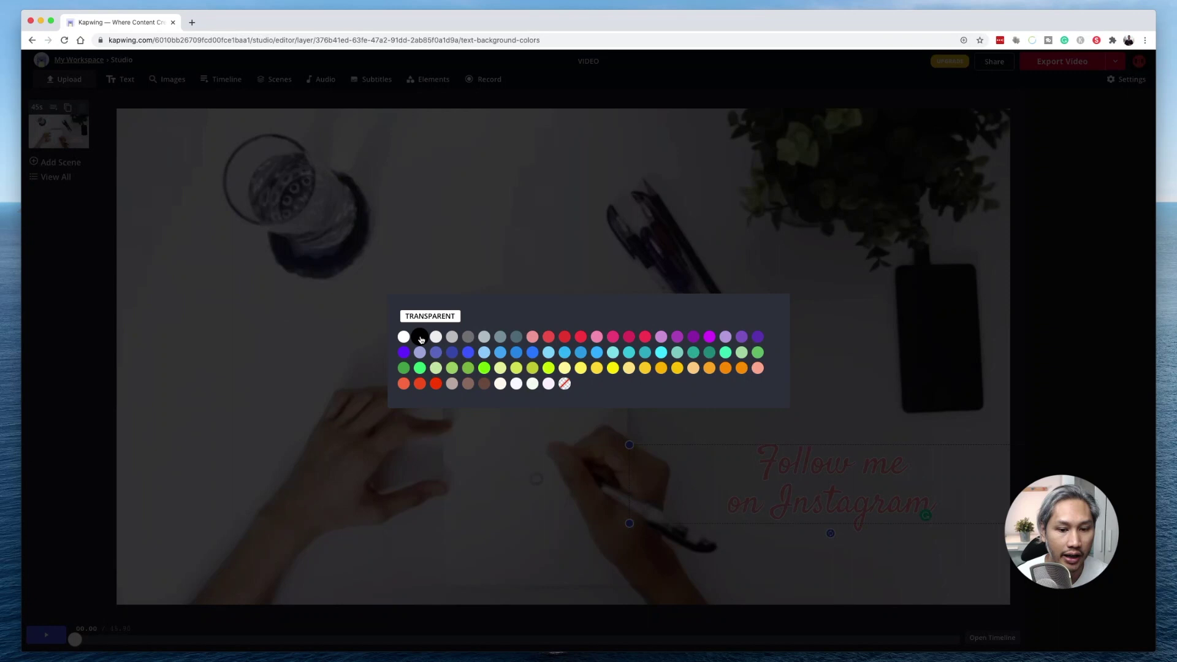
pyautogui.click(421, 338)
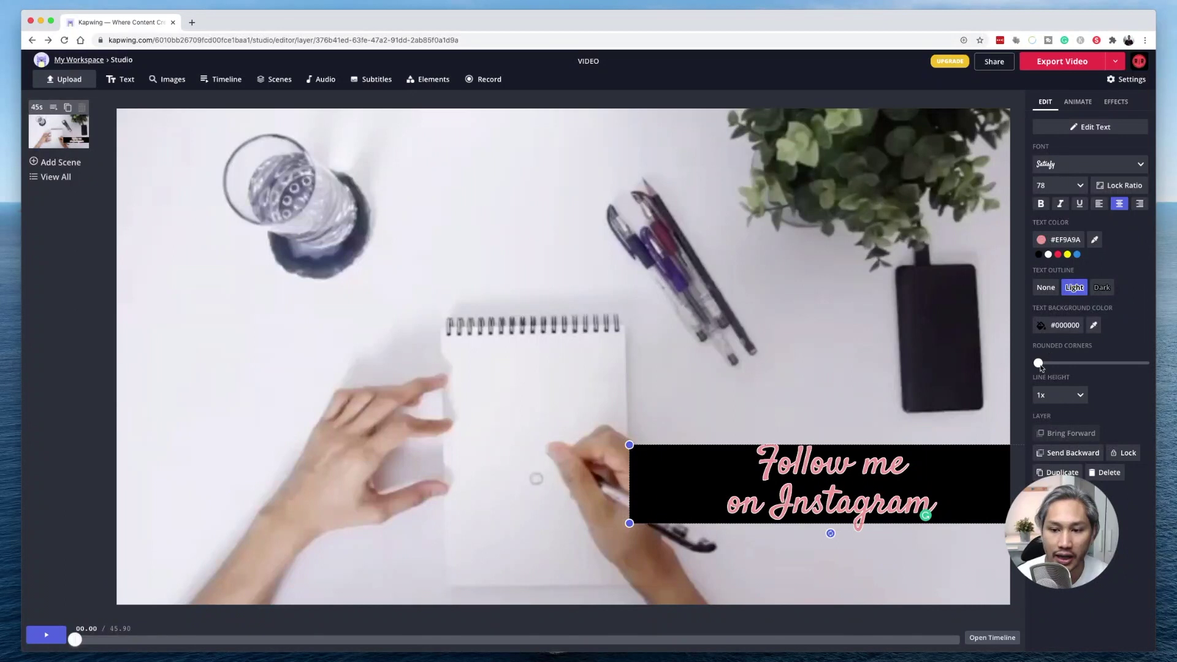
pyautogui.moveTo(1039, 364); pyautogui.dragTo(1096, 365)
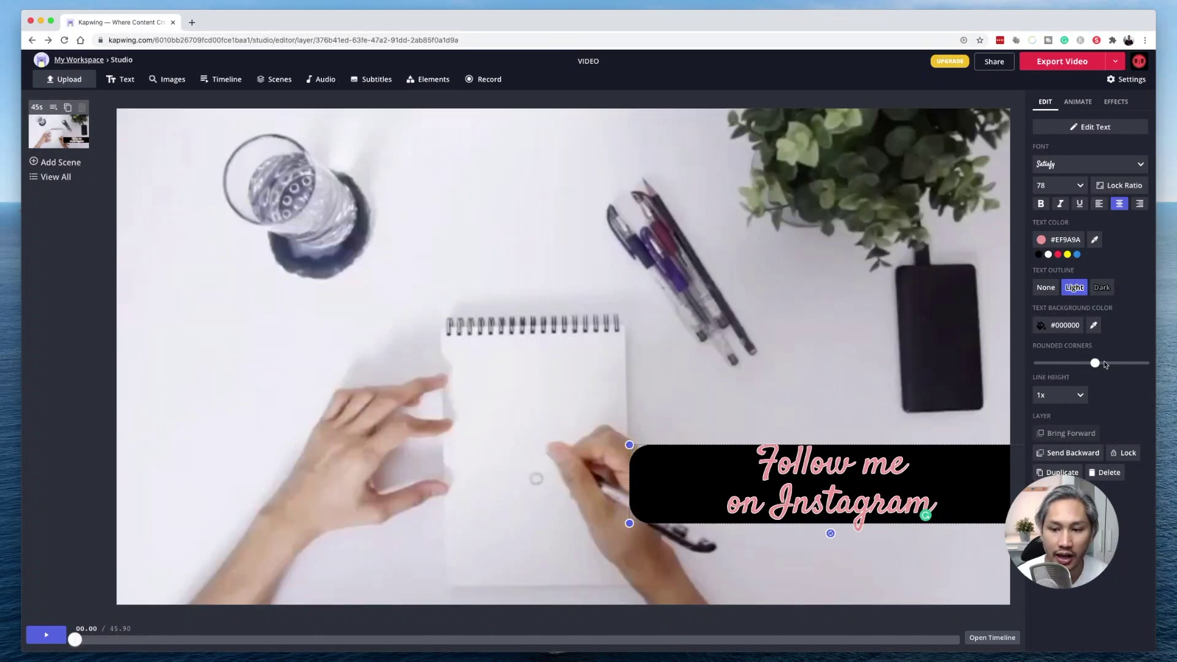
pyautogui.moveTo(1097, 365); pyautogui.dragTo(1024, 367)
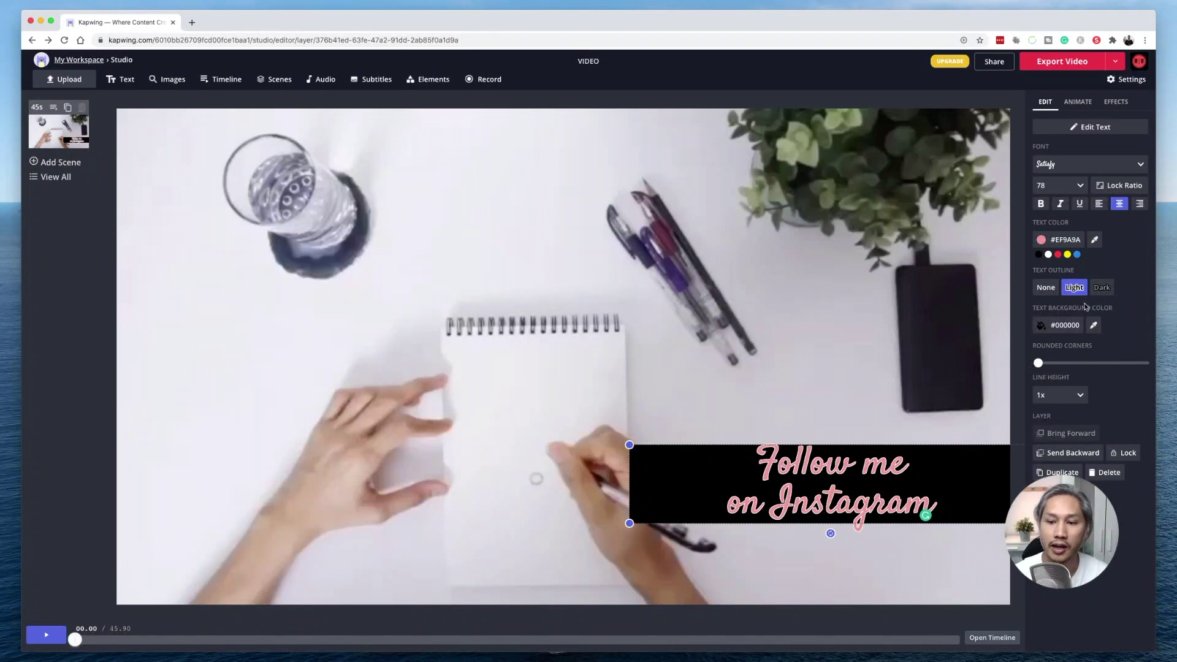
pyautogui.click(1042, 325)
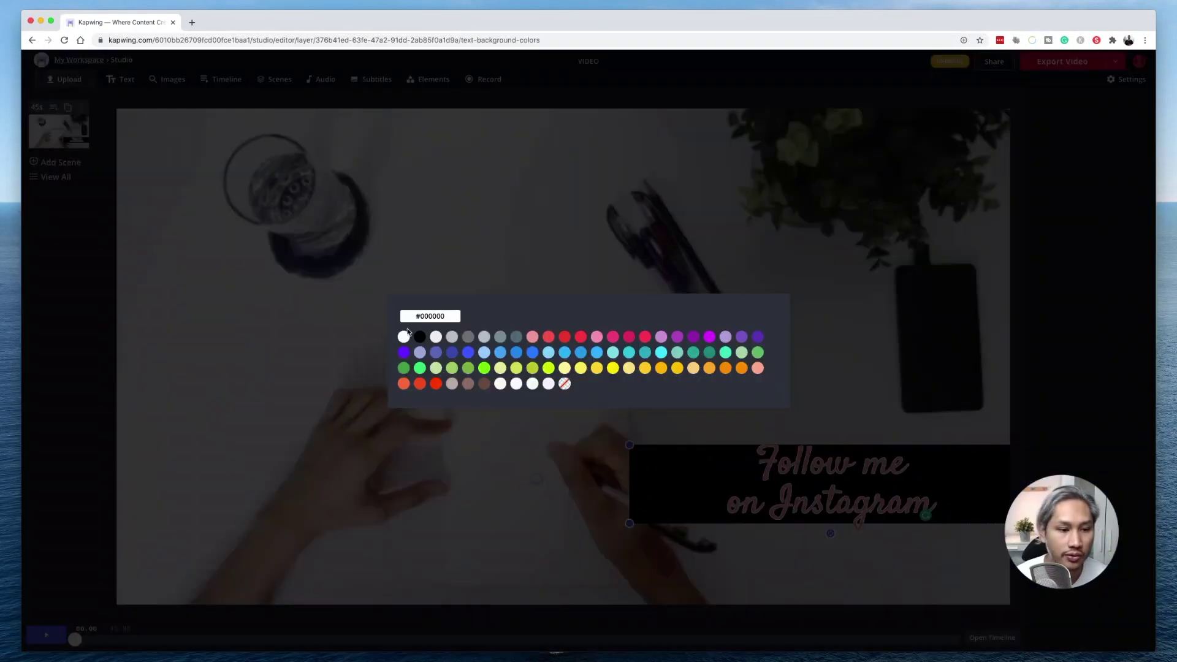
pyautogui.click(563, 385)
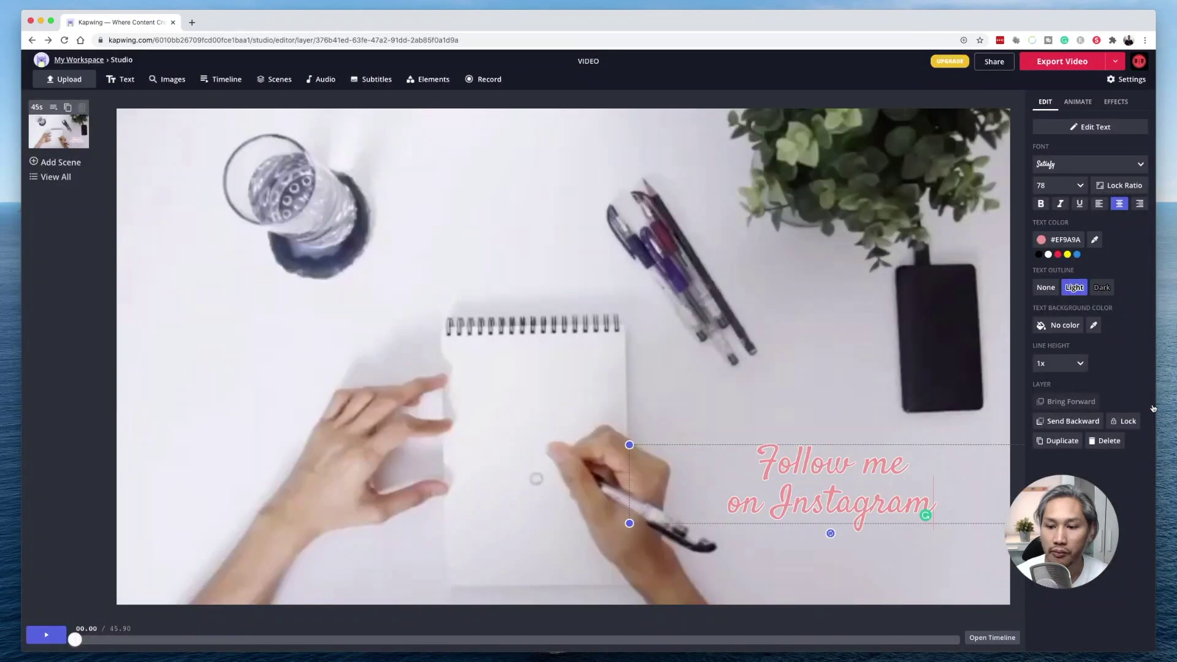
# Step: Try a Hue Rotate animation on the caption at a slower speed
pyautogui.click(1082, 102)
pyautogui.click(1060, 180)
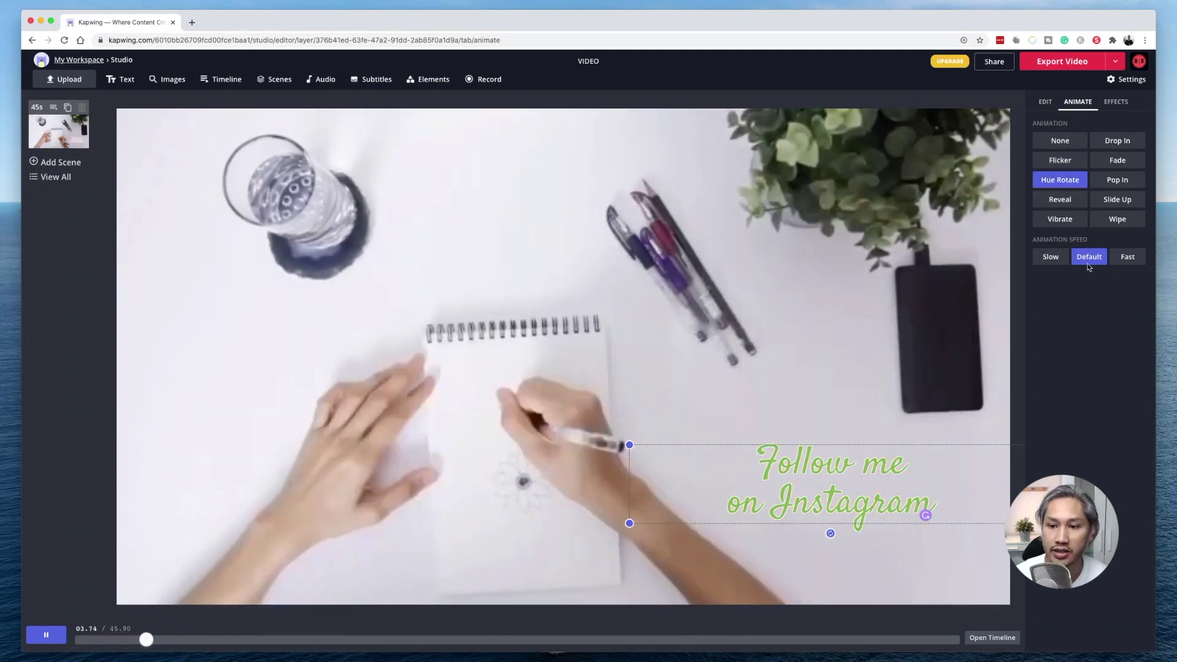
pyautogui.click(1051, 257)
# Step: Add a black drop shadow to the caption with more blur and adjusted rotation
pyautogui.click(1127, 257)
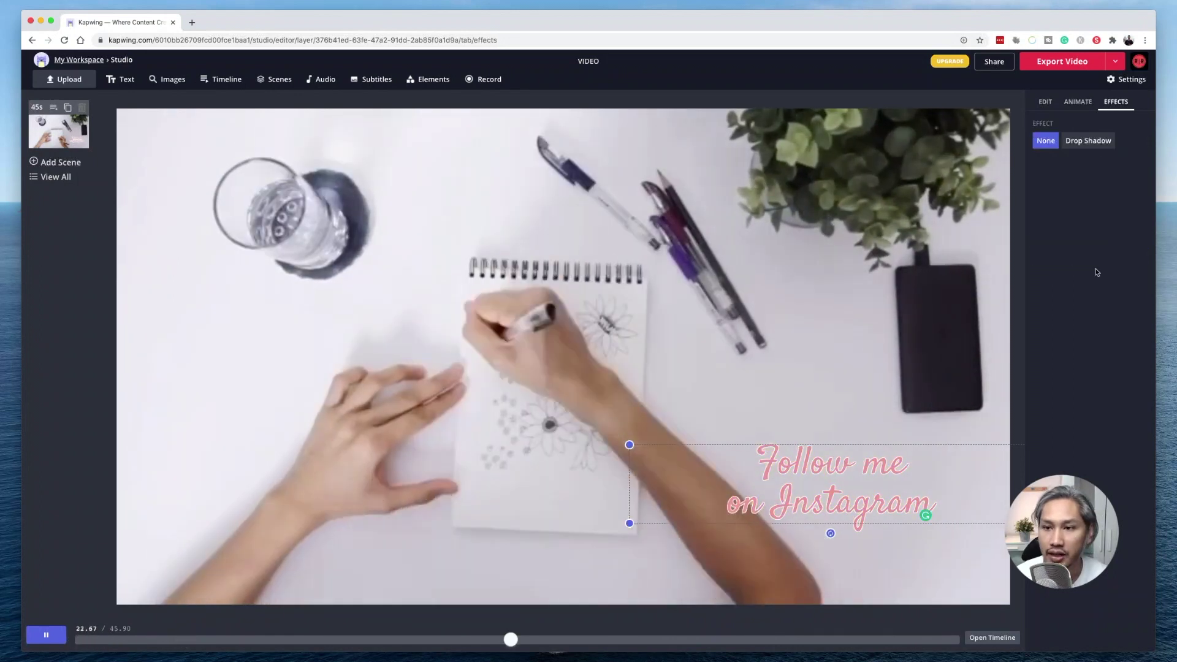
pyautogui.click(1088, 140)
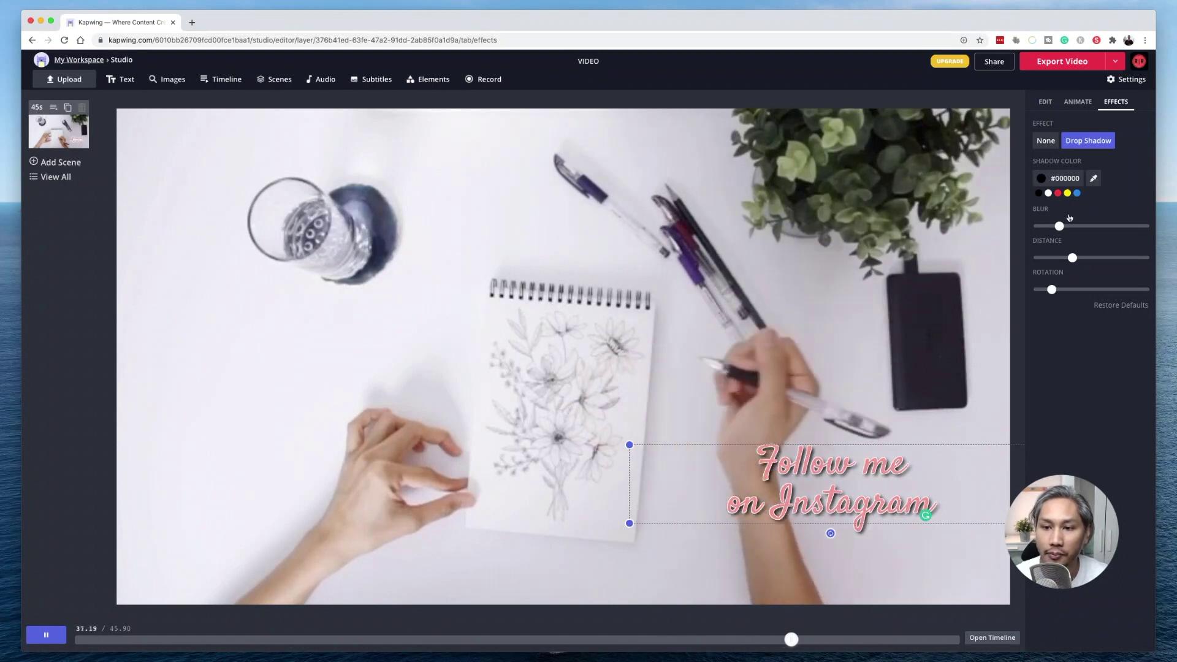
pyautogui.moveTo(1060, 227); pyautogui.dragTo(1113, 258)
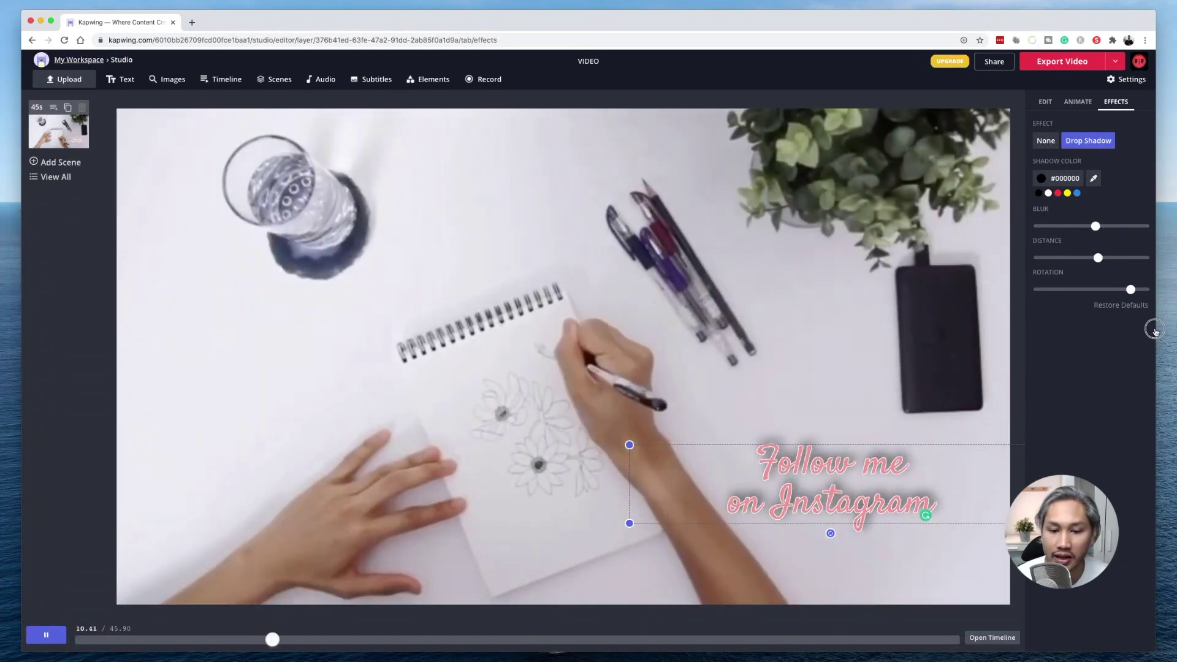
pyautogui.moveTo(1155, 331); pyautogui.dragTo(1073, 347)
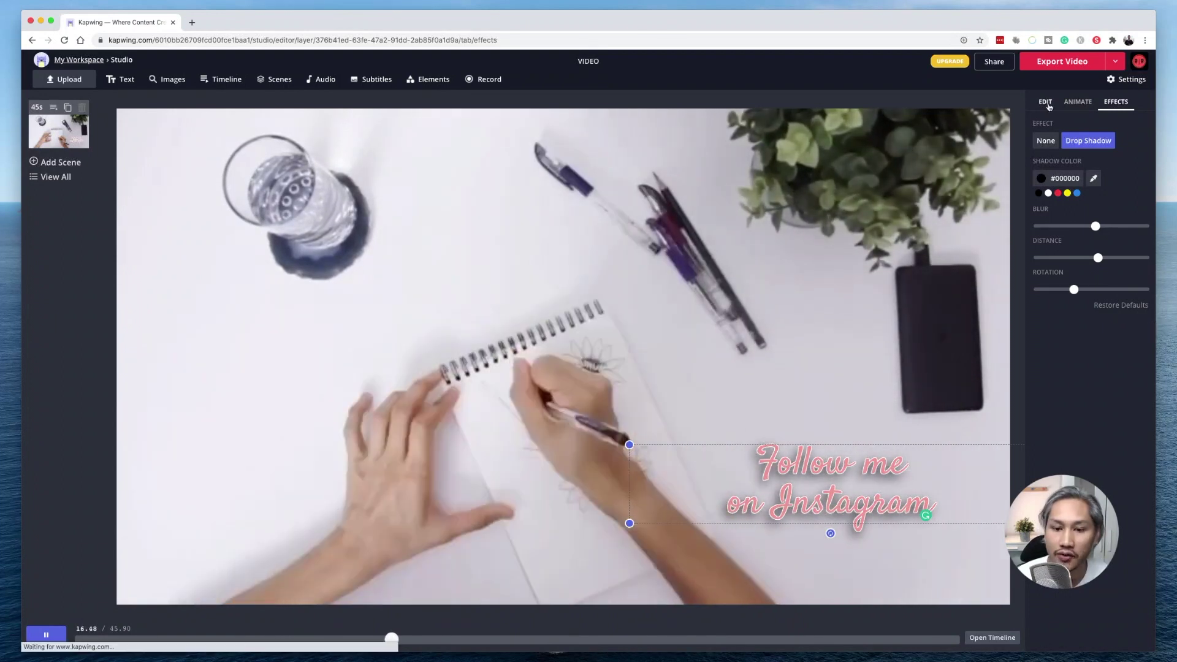
# Step: Deselect the text layer and export the captioned video
pyautogui.click(1046, 102)
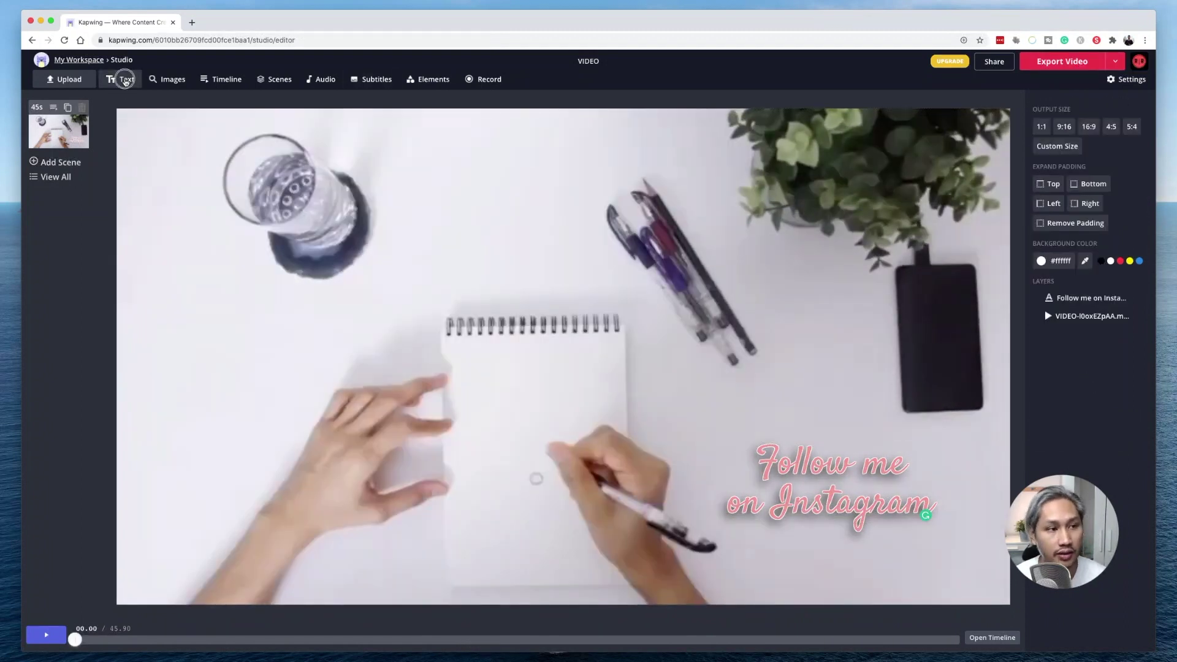
pyautogui.click(125, 81)
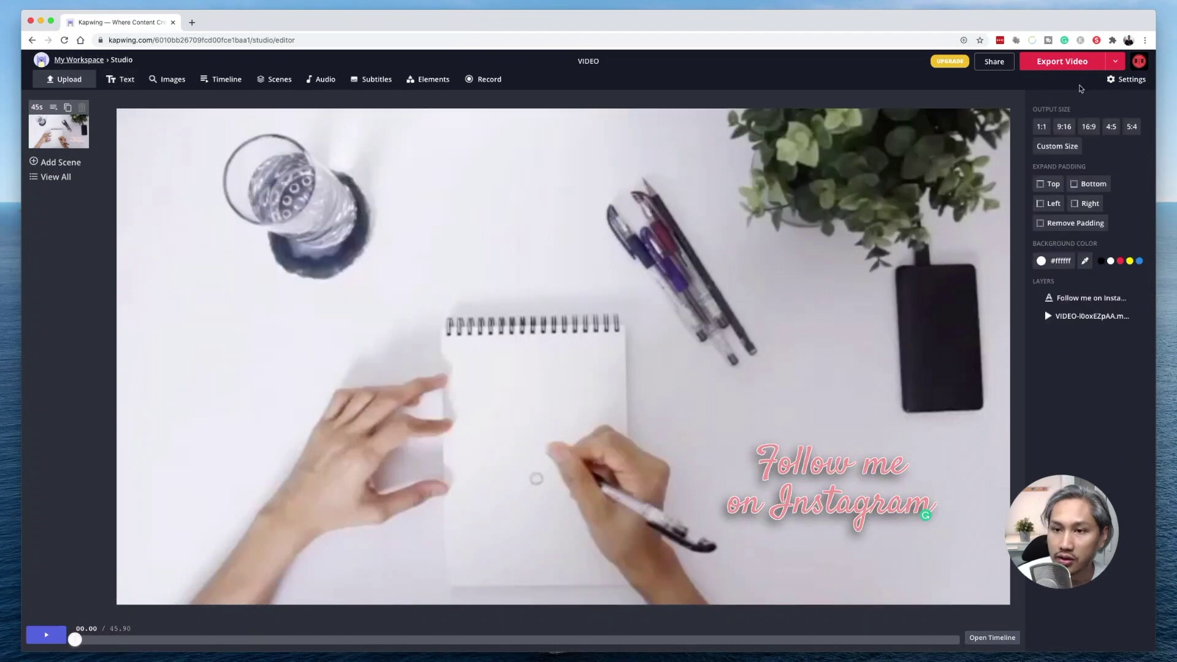
pyautogui.click(1077, 64)
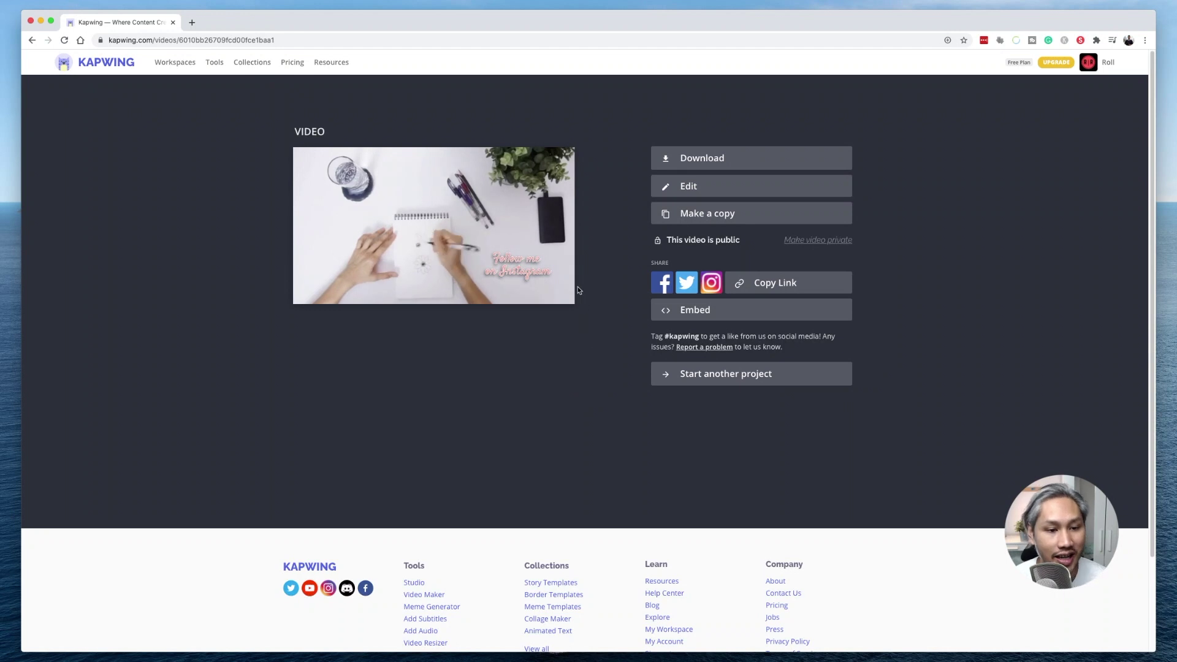
# Step: Watch the exported video play on its finished page to check the pink caption
pyautogui.moveTo(516, 281)
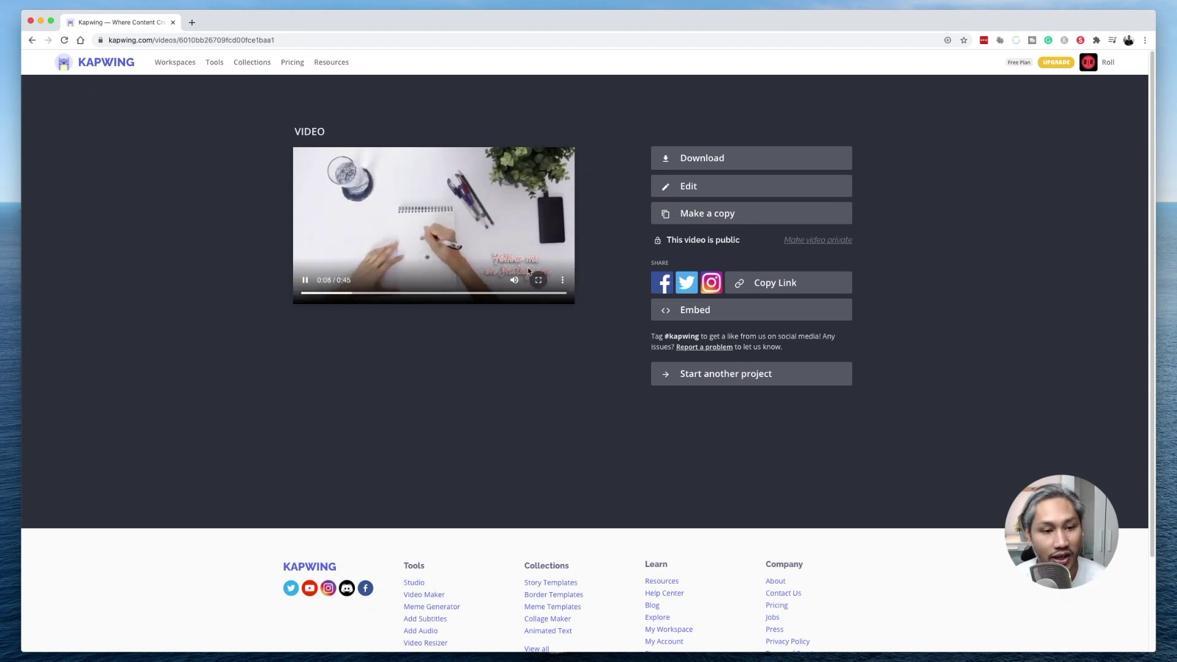